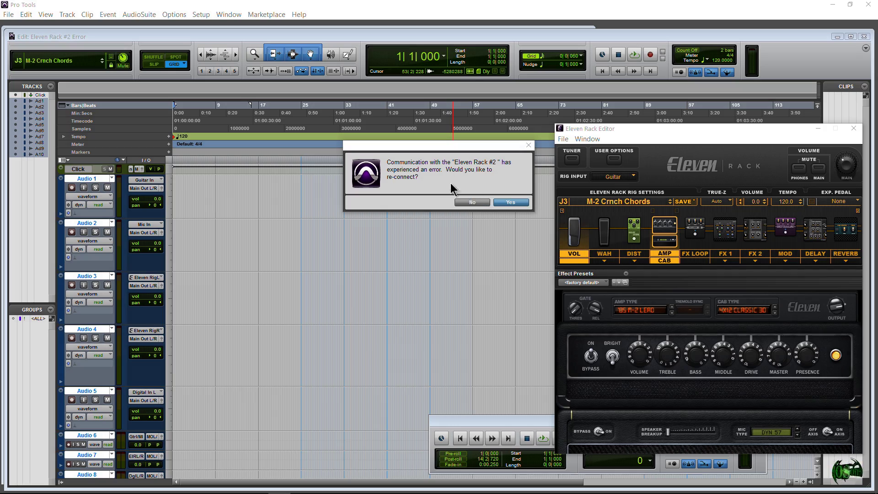
- Decline reconnecting to Eleven Rack #2 and disable the MIDI input devices 2- Eleven Rack [Emulated] and 2- External [Emulated]
click(471, 202)
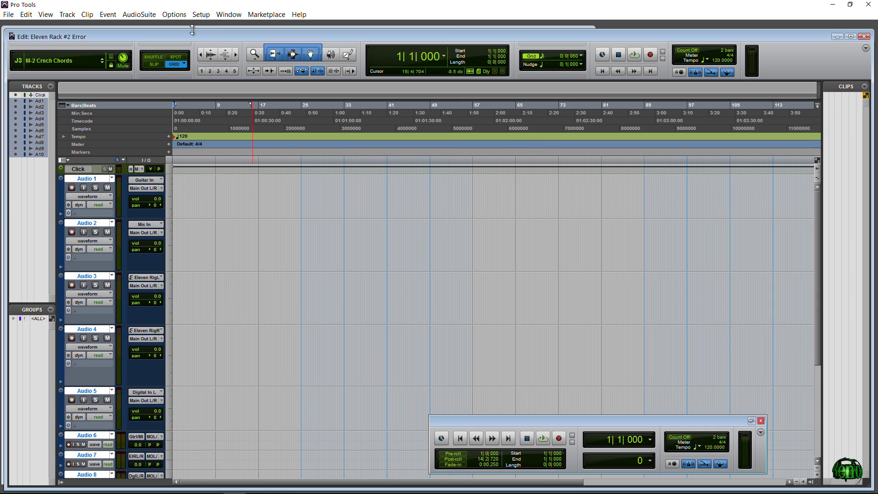
click(202, 15)
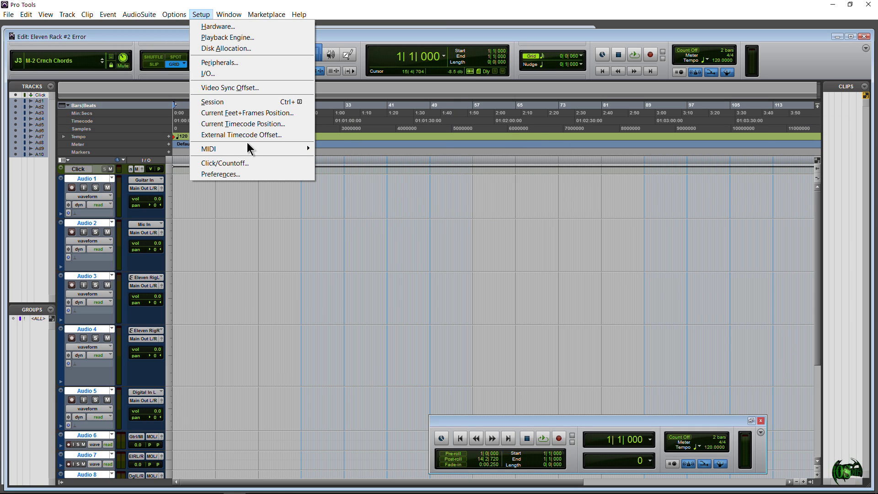
mouse_move(248, 149)
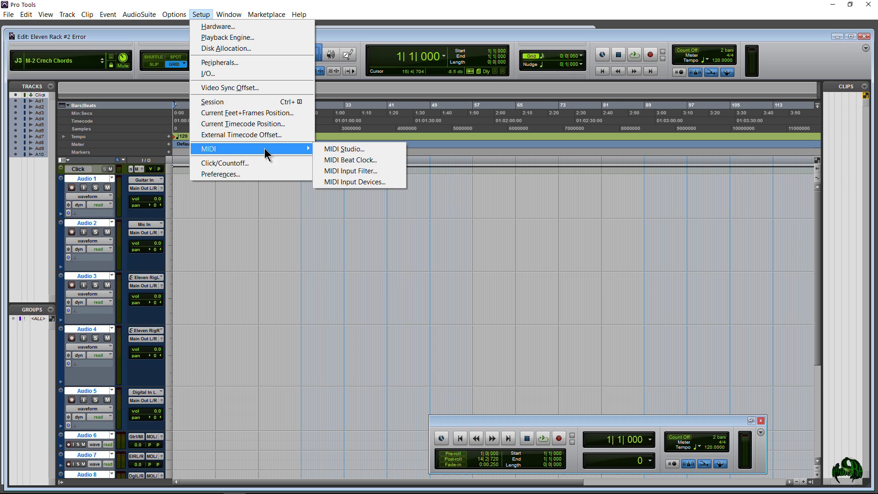
click(356, 183)
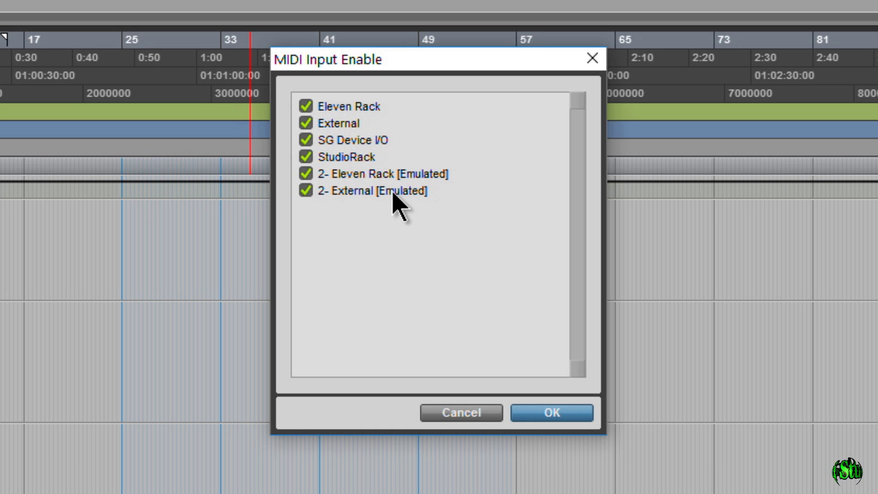
click(306, 174)
click(306, 191)
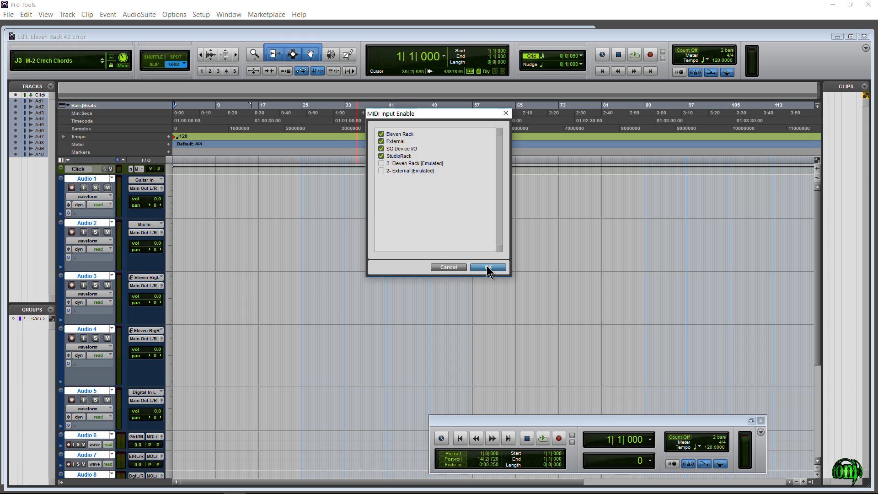
click(487, 268)
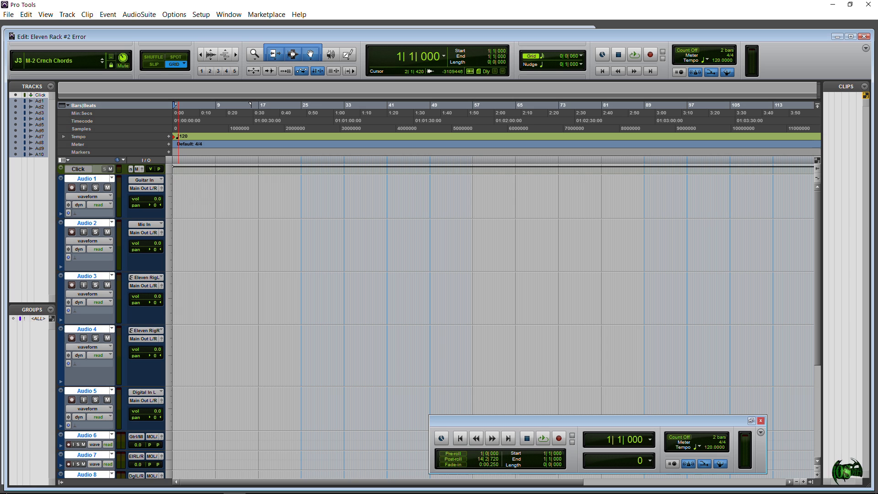
- Switch to the Windows Control Panel and open Device Manager
click(11, 484)
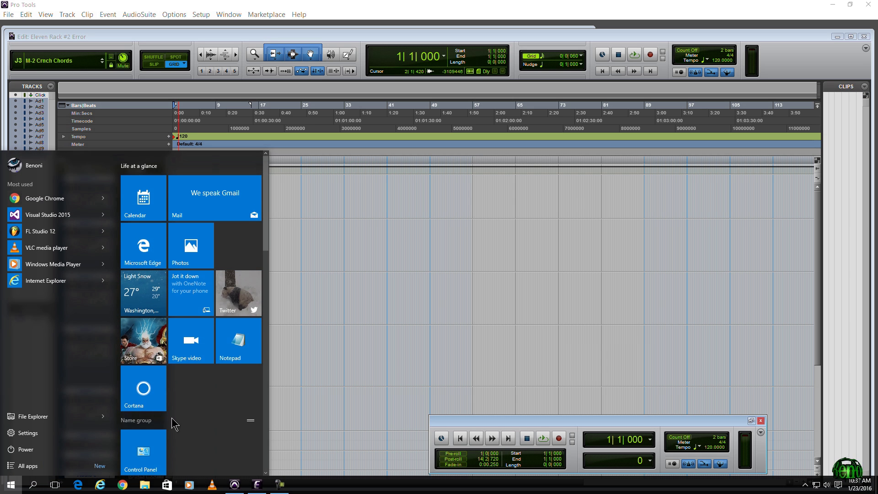
scroll(170, 418, down, 2)
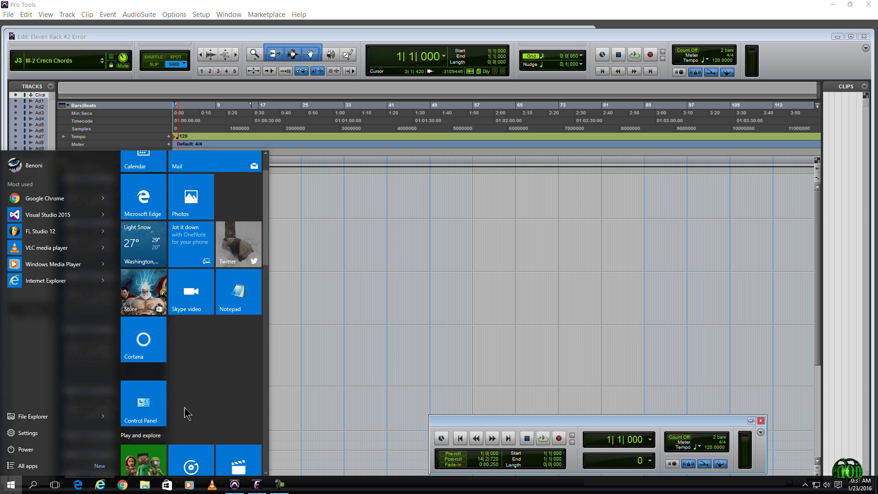
click(156, 417)
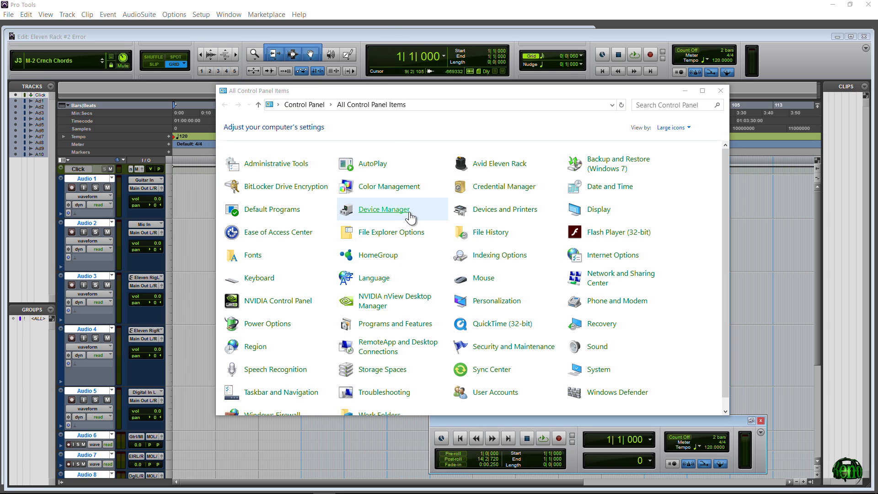
click(411, 215)
drag(202, 27, 351, 96)
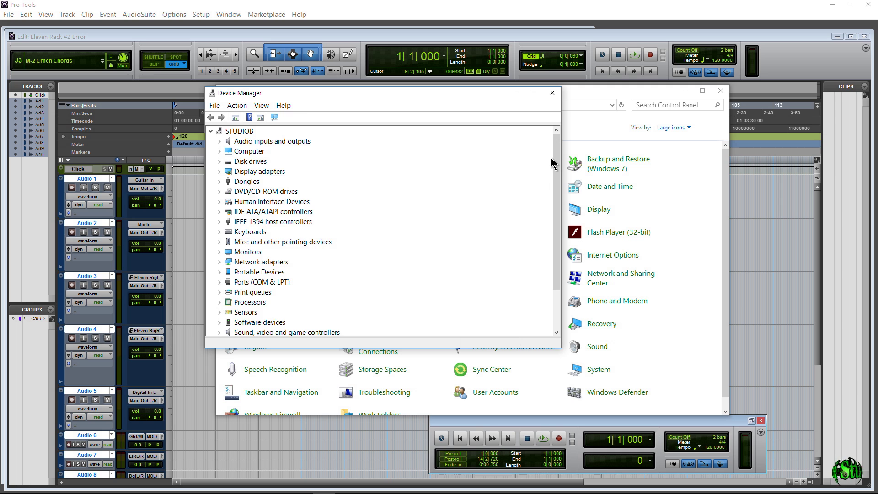
- Check the device status of Avid Eleven Rack under Sound, video and game controllers, leaving its properties unchanged
drag(556, 160, 555, 199)
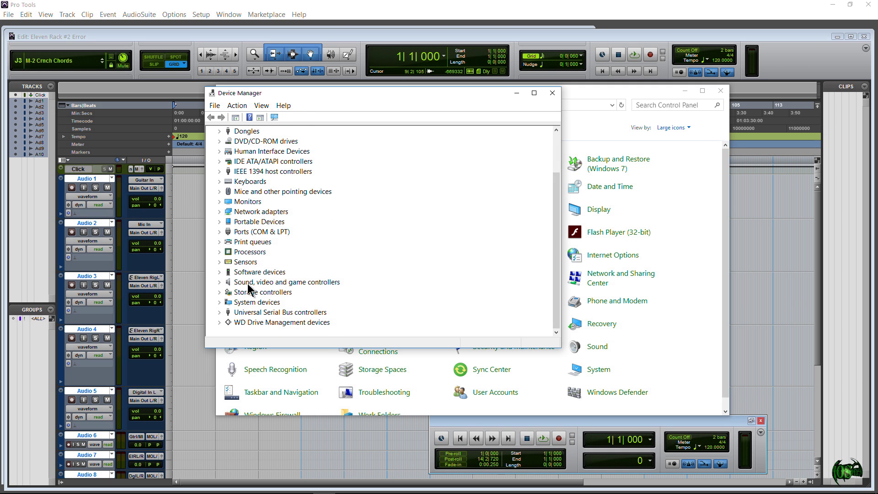
click(219, 282)
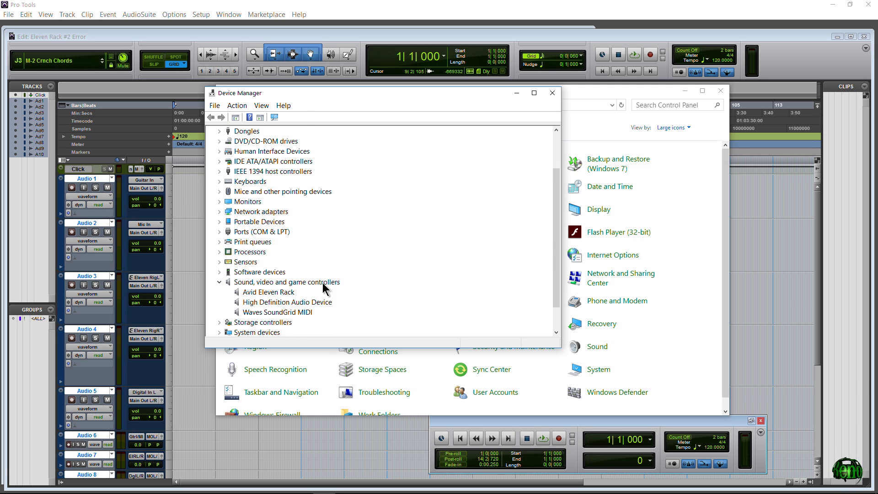
click(264, 294)
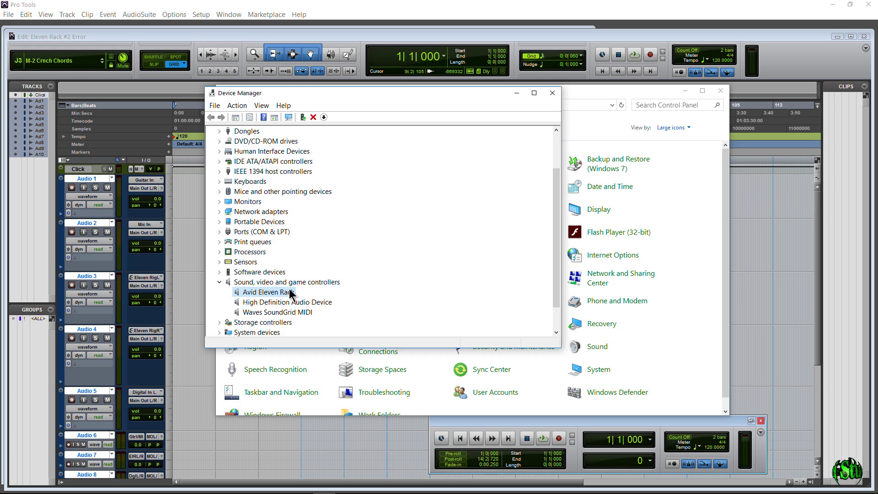
right_click(279, 293)
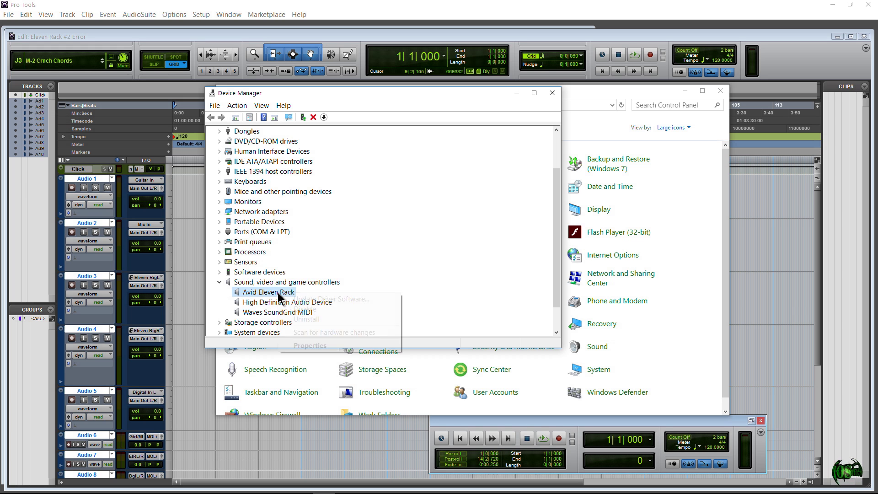
click(338, 345)
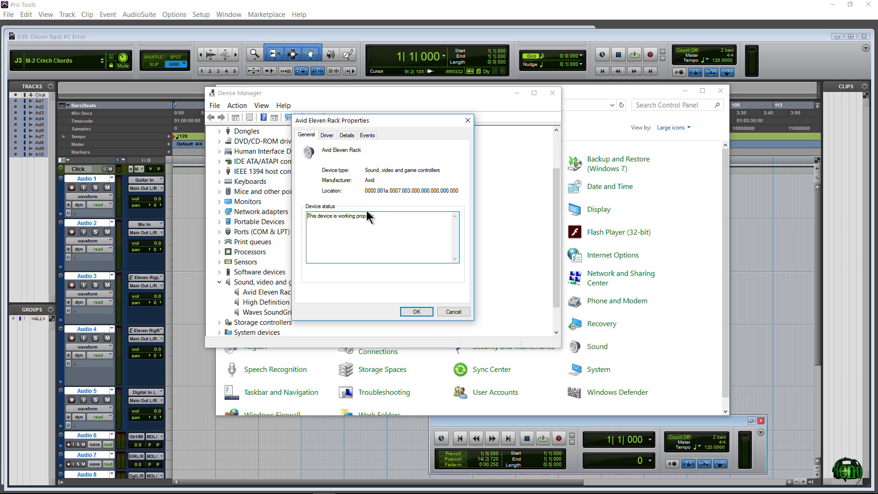
click(455, 312)
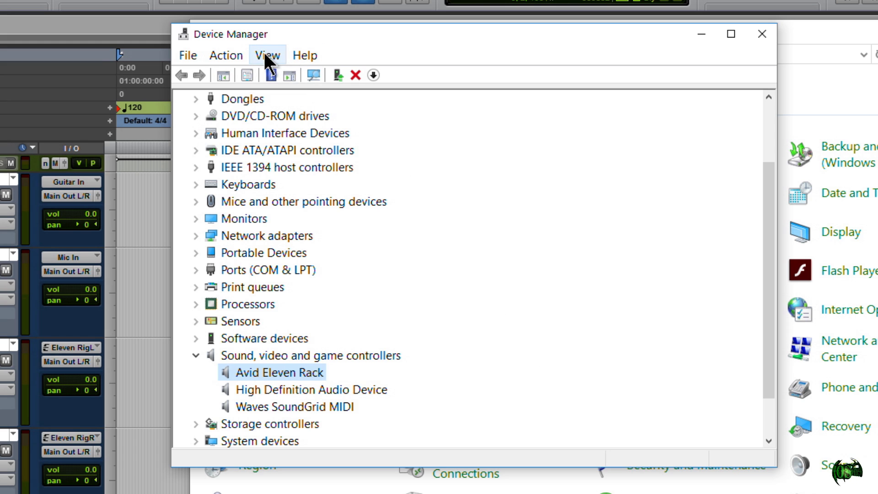
- Show hidden devices in Device Manager and bring the sound, video and game controllers into view
click(261, 105)
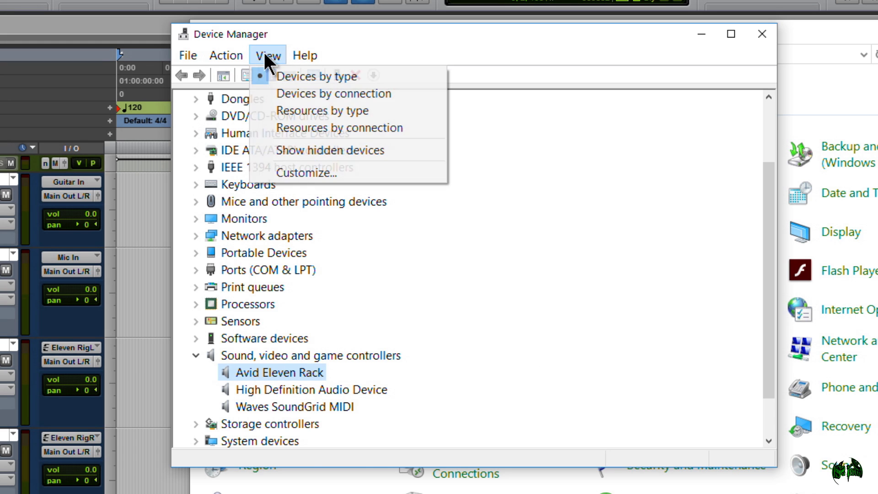
click(351, 149)
drag(760, 181, 765, 285)
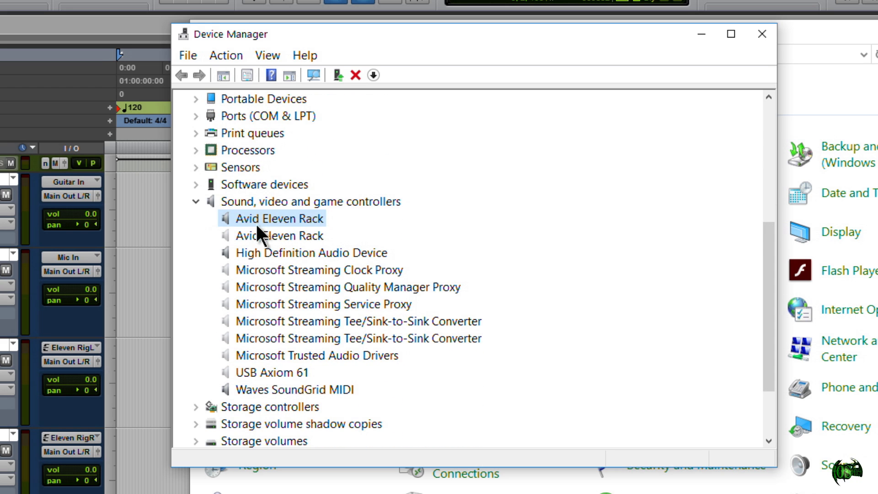
- Check the device status in the properties of the greyed-out Avid Eleven Rack entry
click(294, 234)
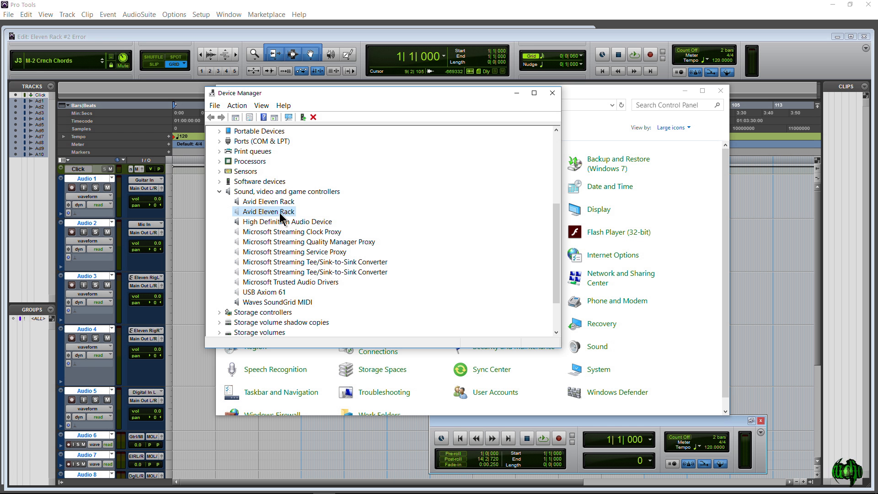
right_click(298, 238)
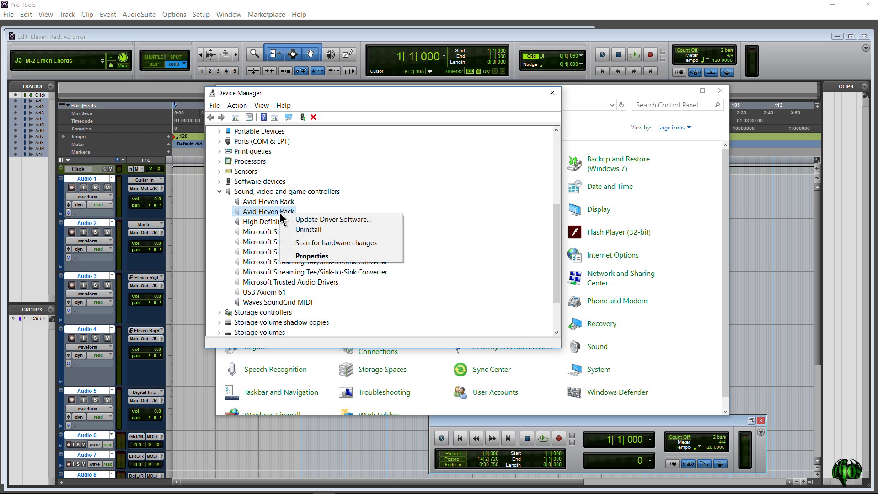
click(334, 258)
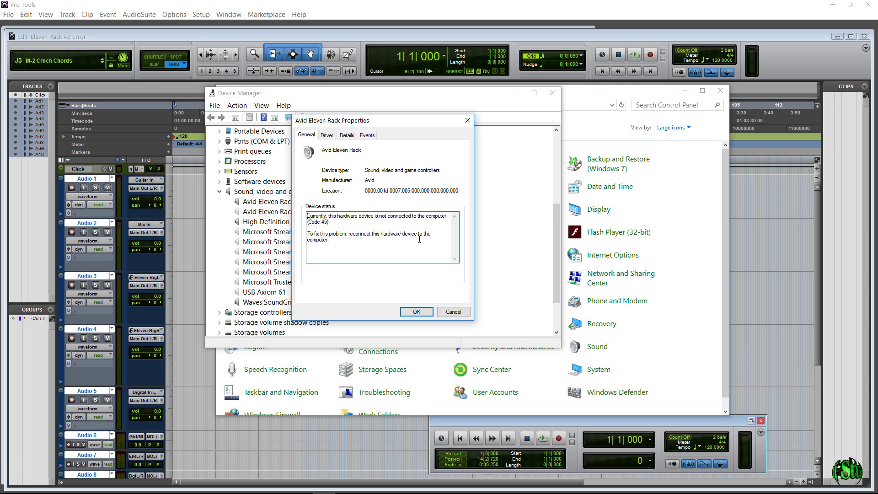
click(453, 312)
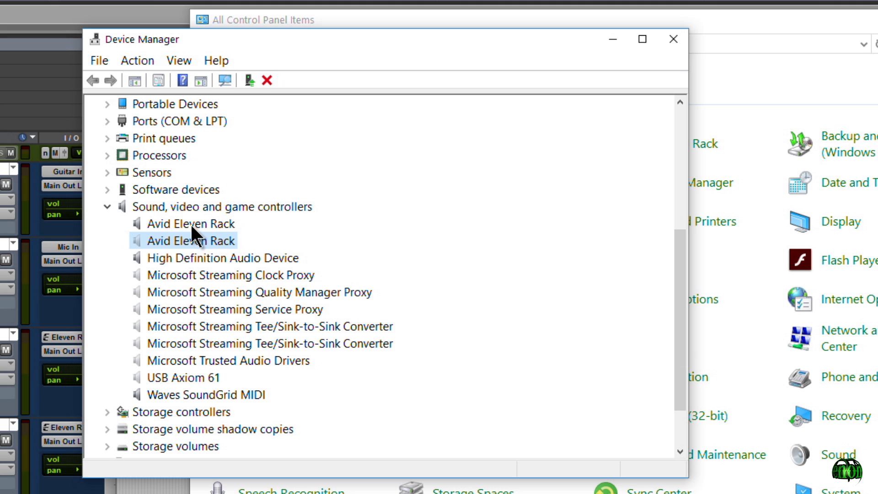
click(215, 211)
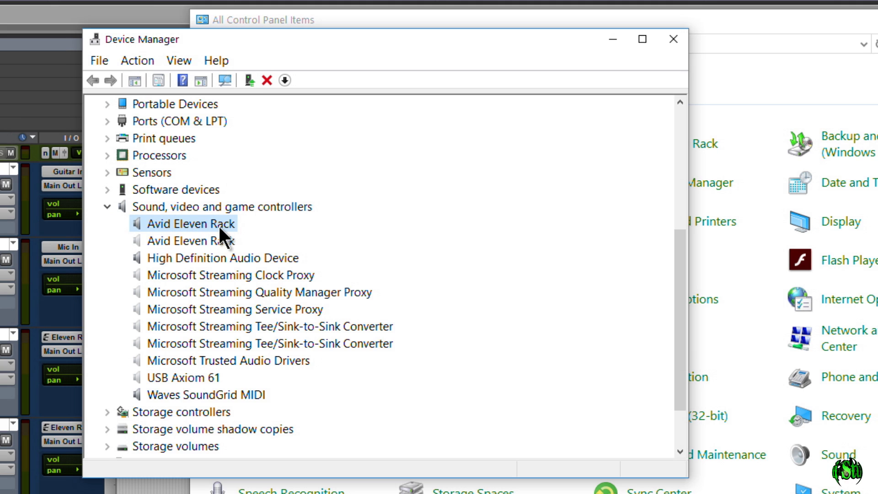
click(169, 241)
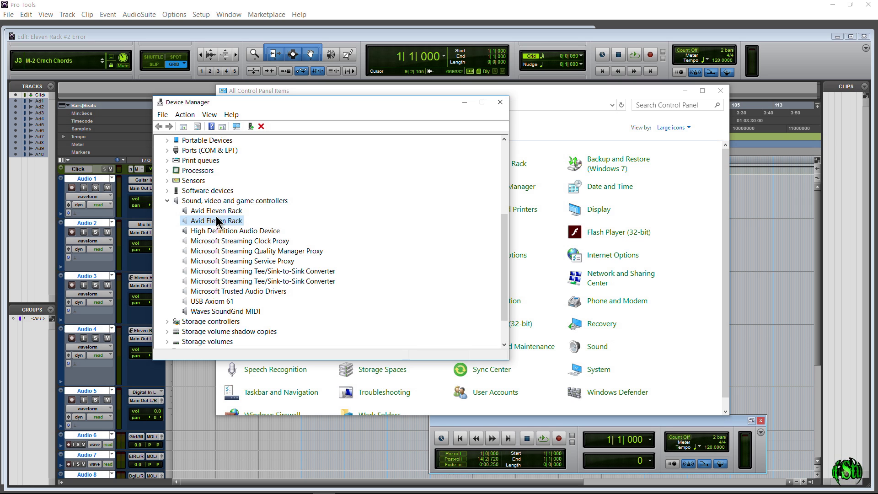
click(214, 212)
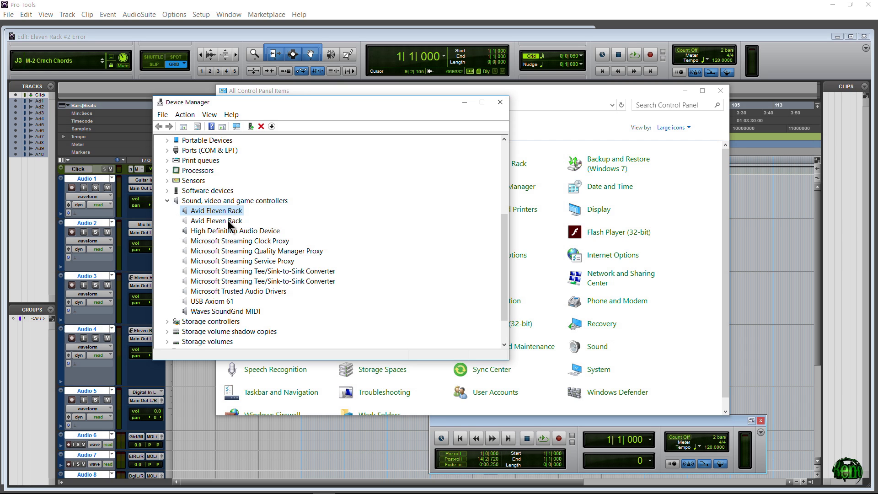
click(210, 221)
click(213, 211)
click(213, 221)
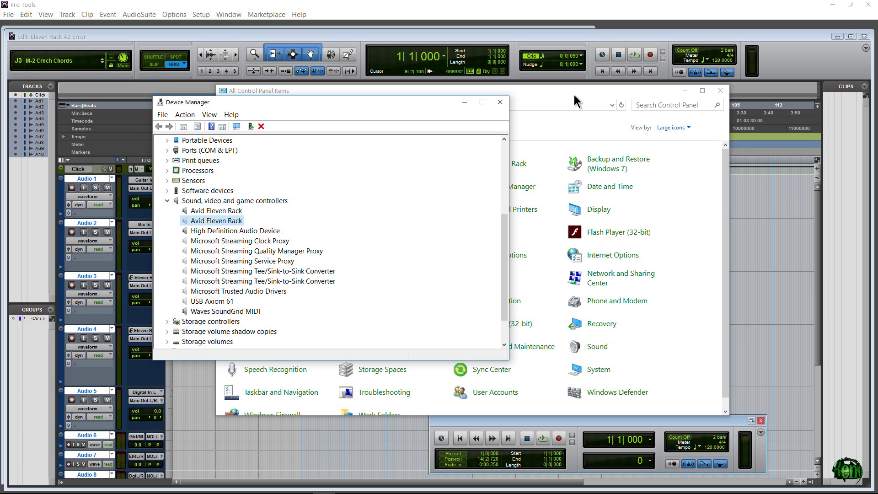
- Open the Avid Eleven Rack settings from the Windows Control Panel to look at the device
click(567, 91)
drag(565, 91, 596, 89)
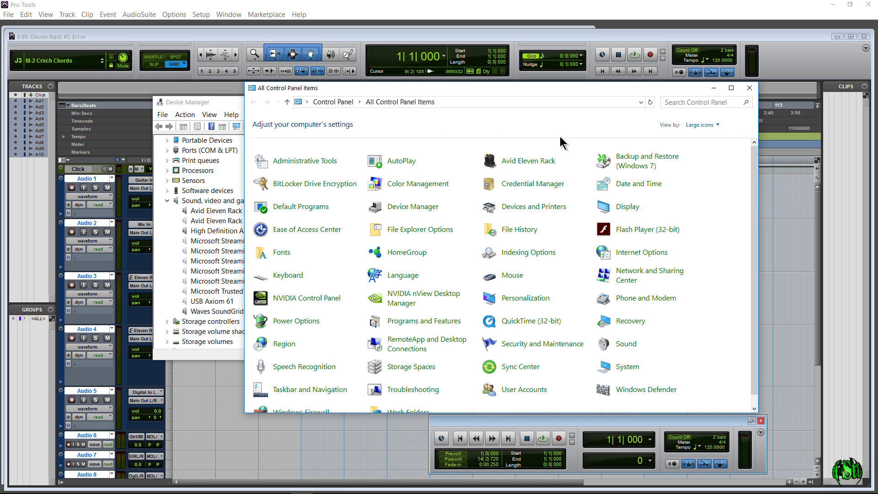
click(536, 164)
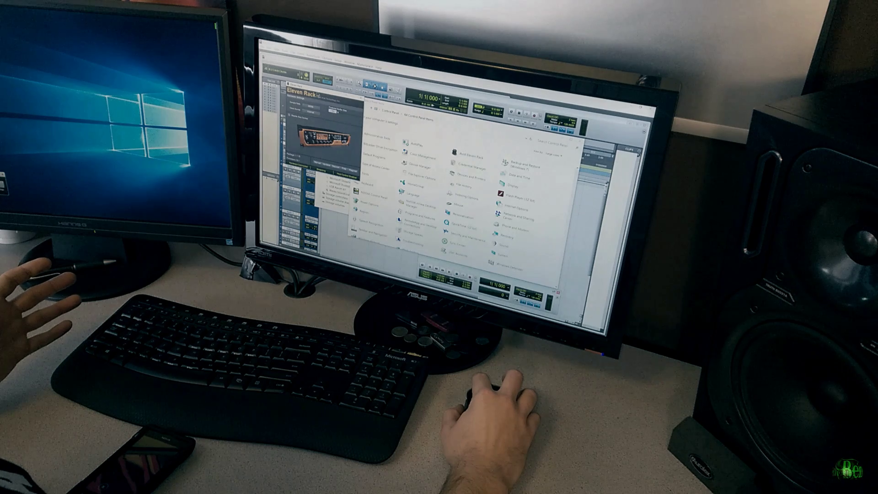
drag(297, 86, 326, 101)
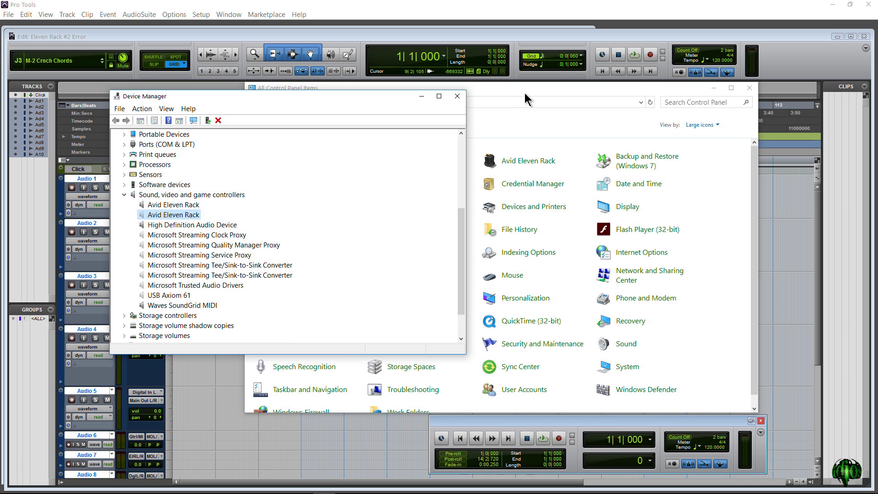
click(525, 99)
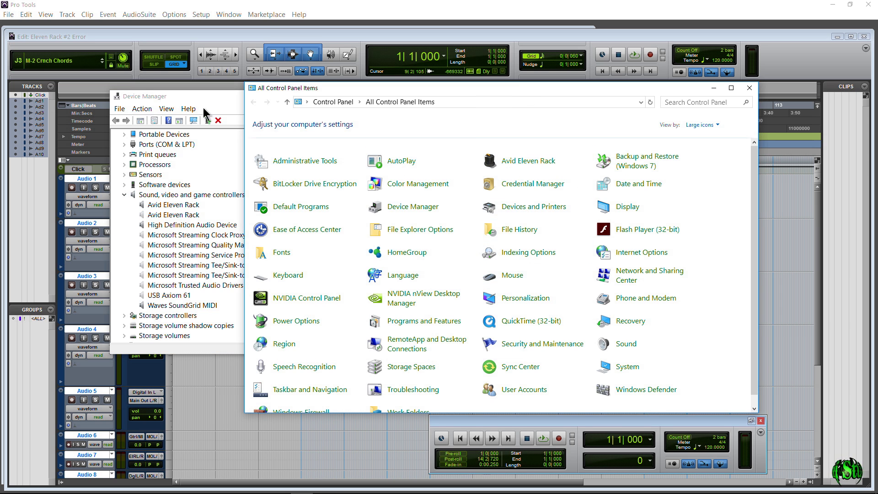
drag(201, 100, 248, 101)
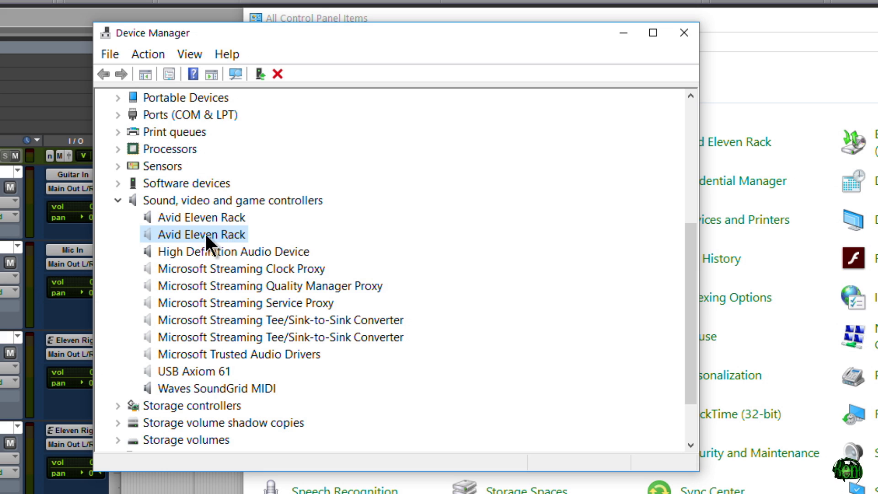
click(194, 216)
click(191, 231)
click(196, 214)
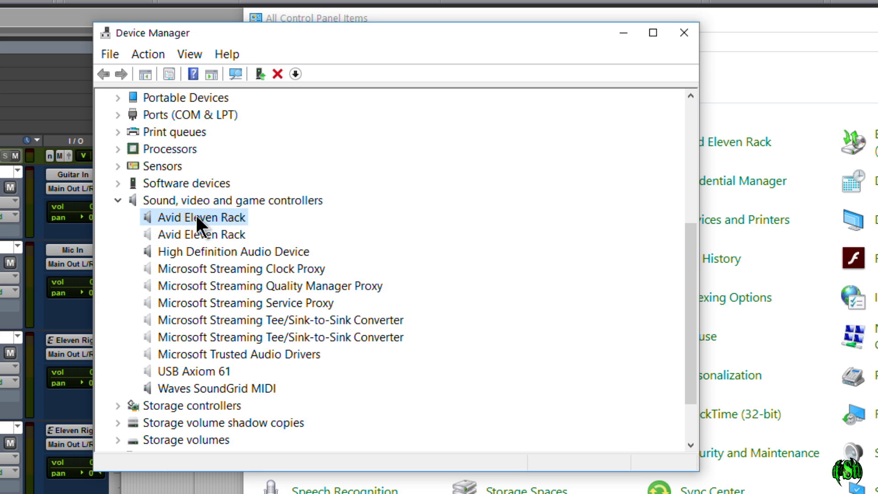
click(192, 233)
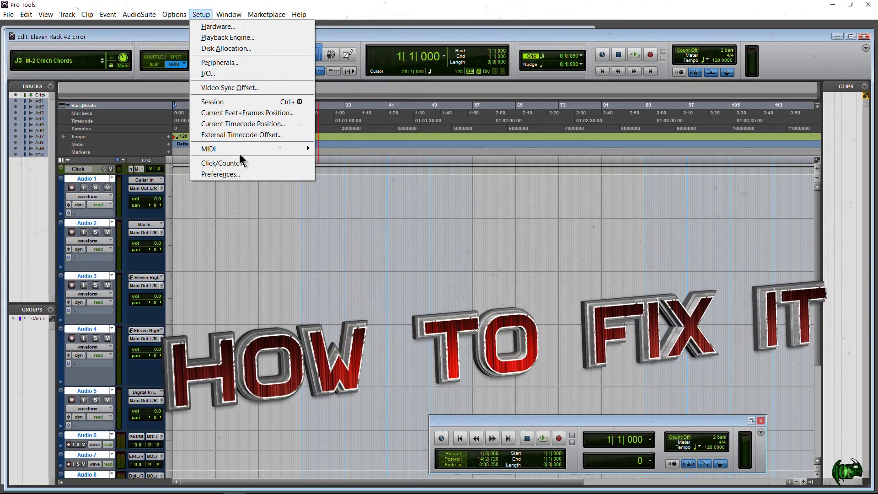
- Review the enabled MIDI input devices in Pro Tools, leaving both emulated inputs disabled, and close Pro Tools
mouse_move(247, 149)
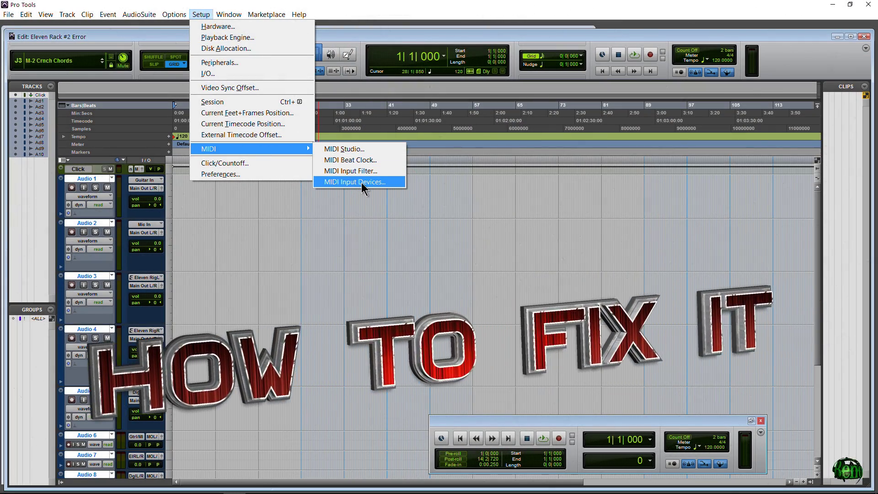
click(360, 182)
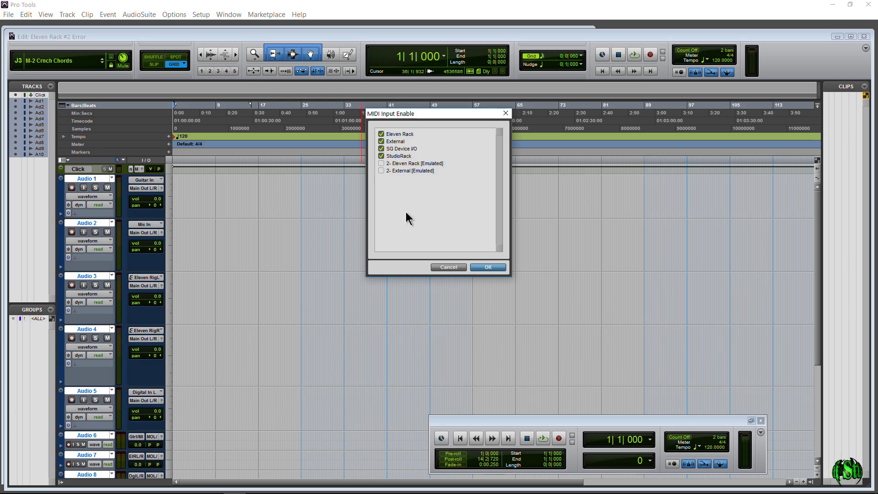
click(502, 270)
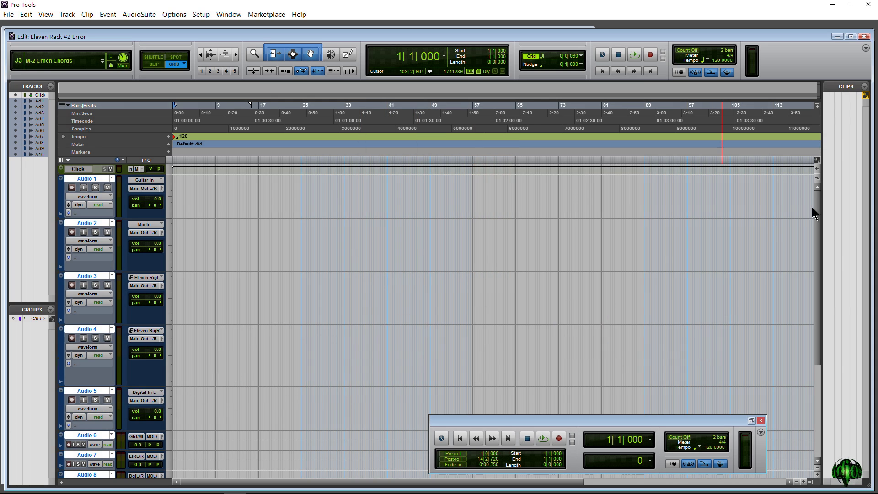
click(867, 5)
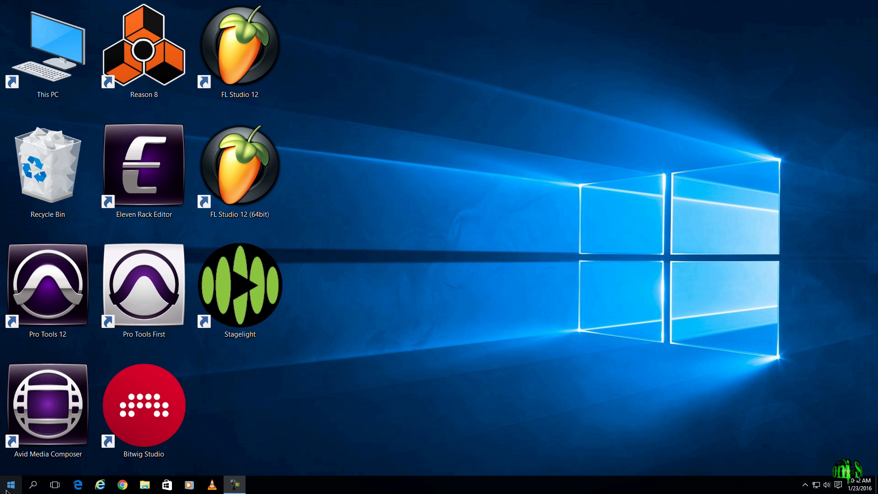
- Uninstall Avid Eleven Rack Driver 1.1.10 (x64) through Programs and Features in the Windows Control Panel, letting setup close applications automatically
click(7, 490)
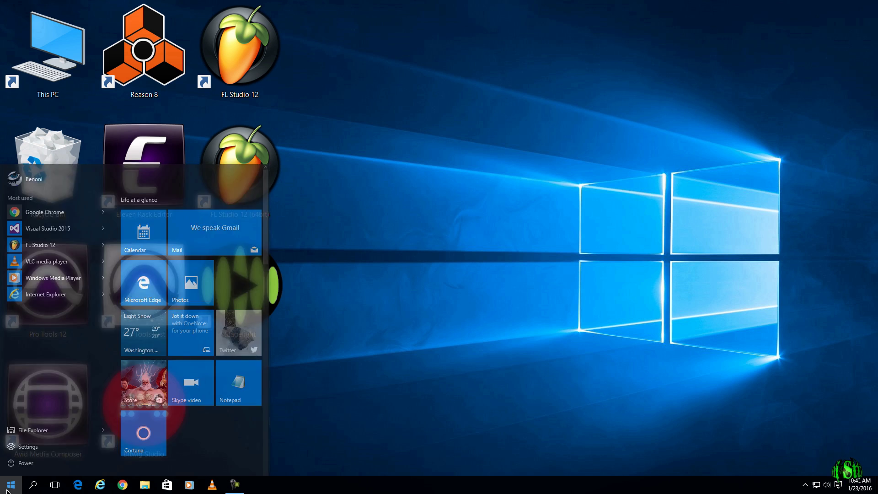
click(144, 451)
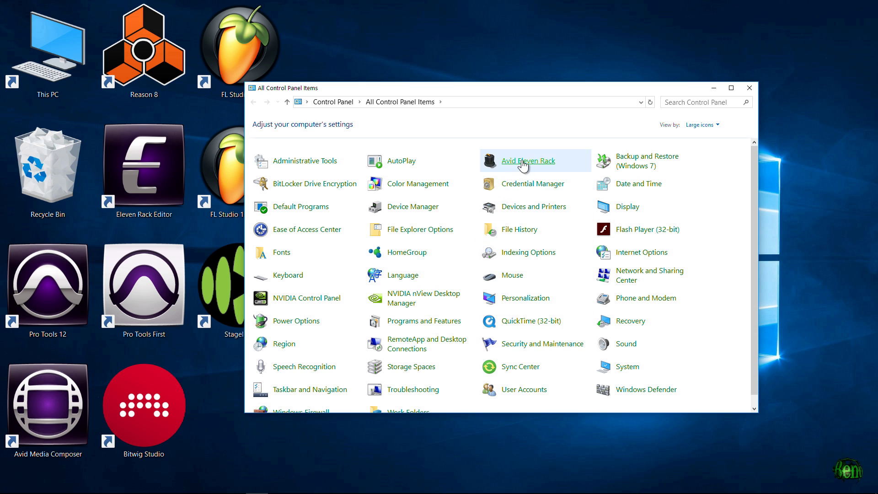
click(435, 326)
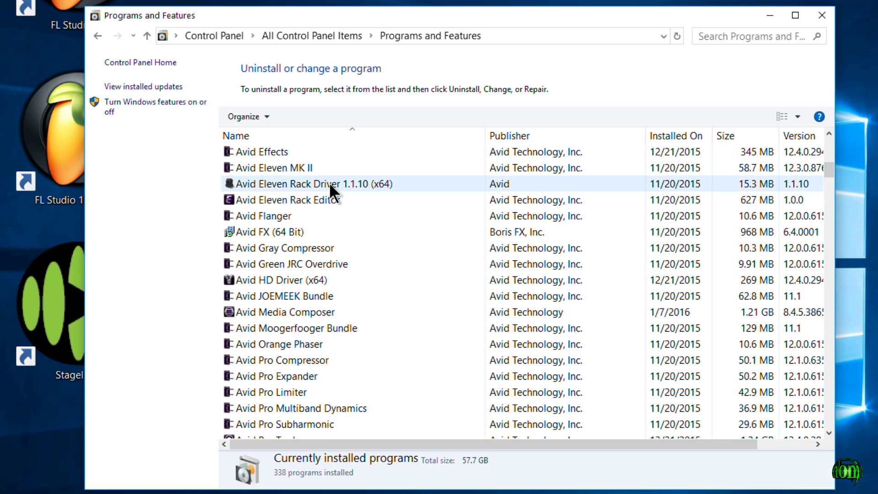
click(328, 183)
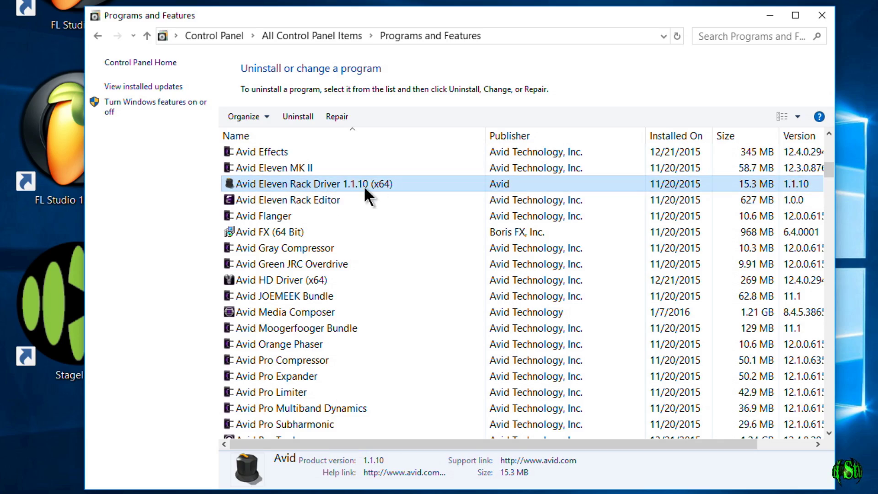
click(298, 116)
click(433, 252)
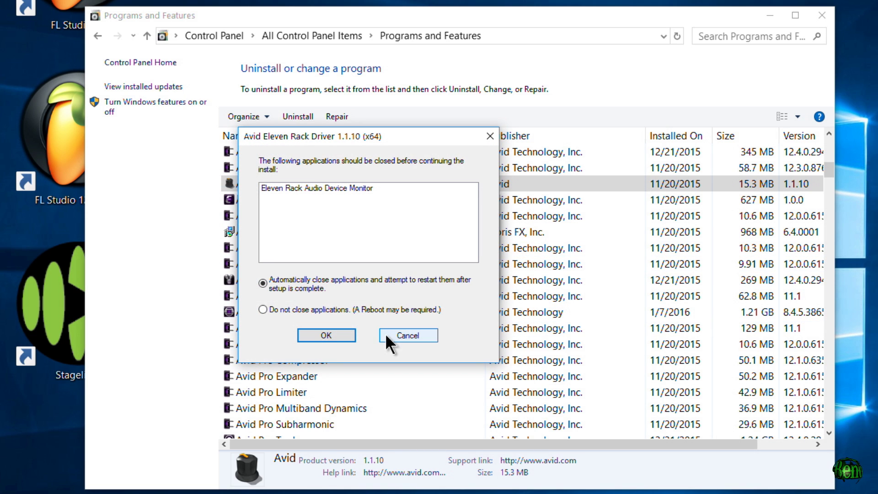
click(334, 329)
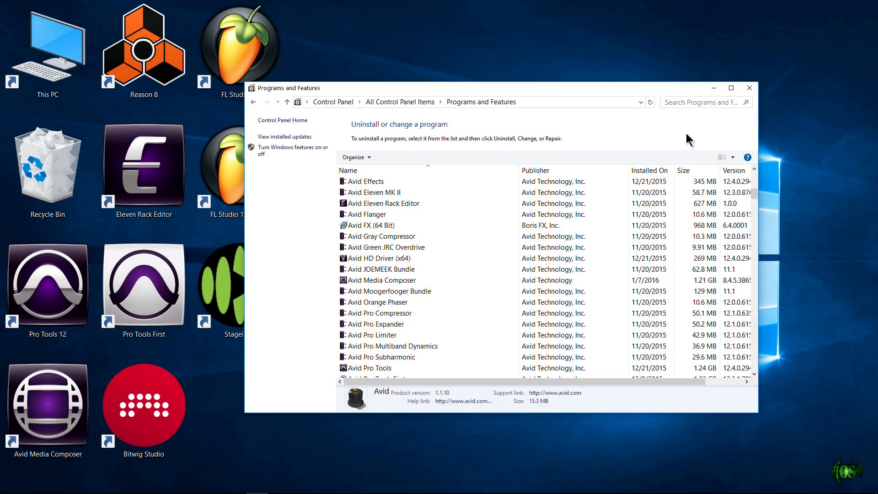
click(749, 88)
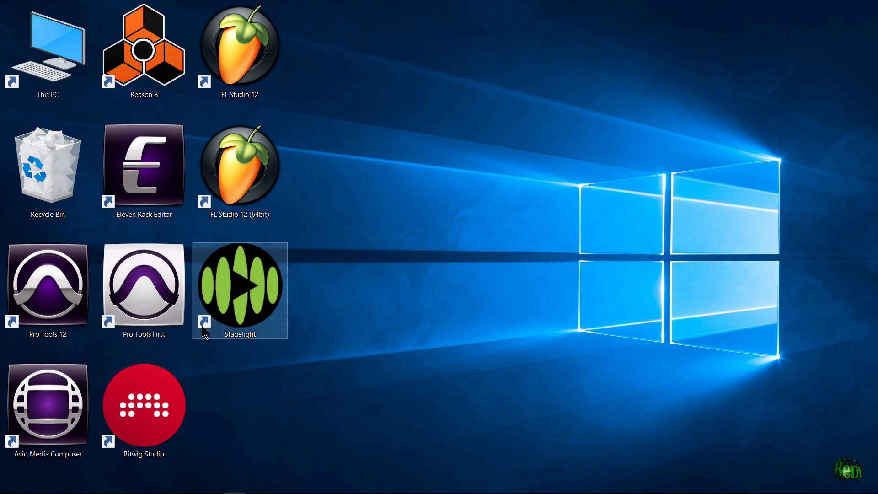
- Open Device Manager from the Control Panel and show hidden devices with the sound, video and game controllers expanded
key(super)
click(139, 445)
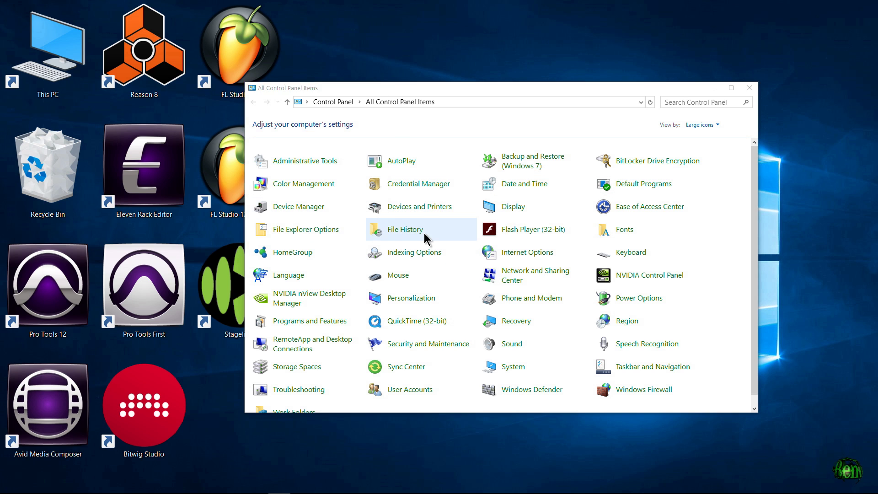
scroll(258, 202, down, 2)
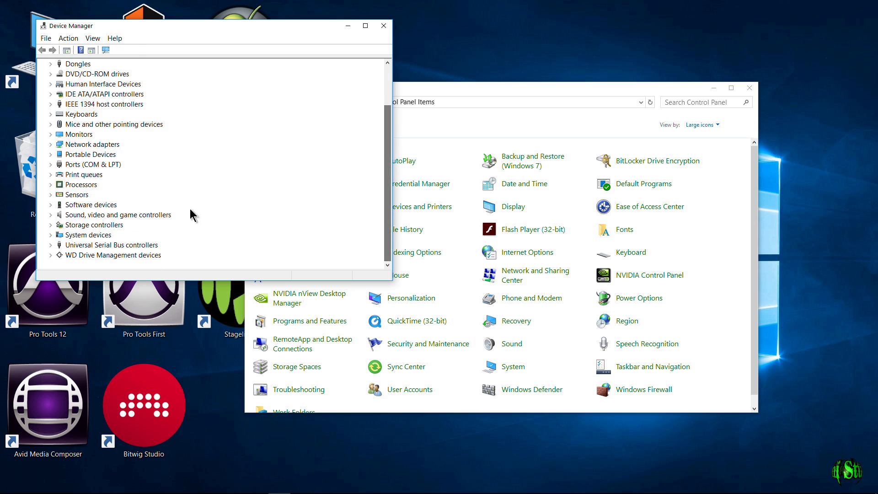
click(51, 215)
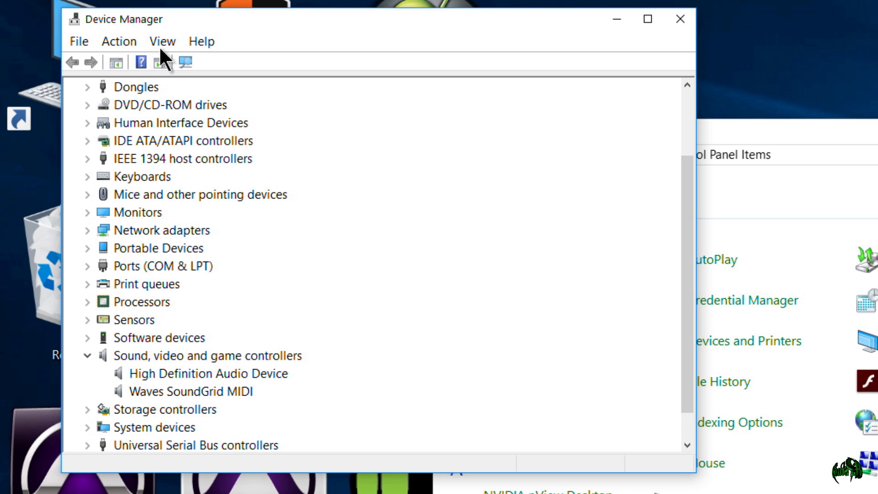
click(92, 38)
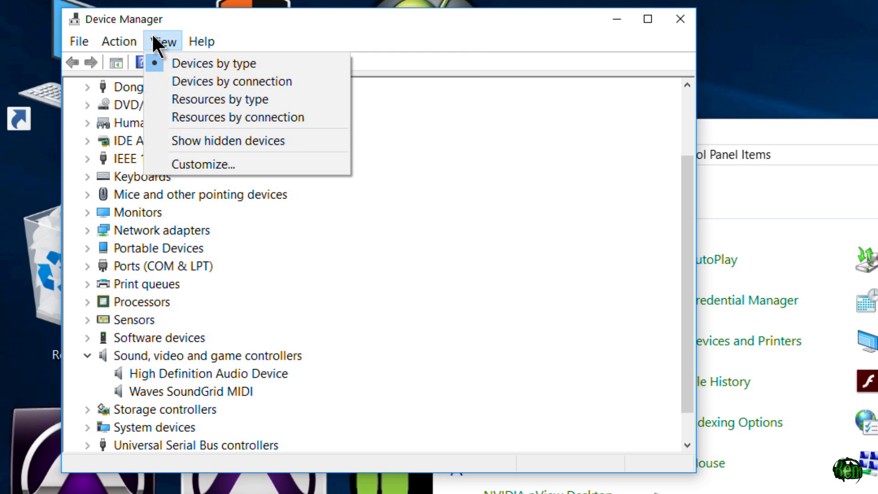
click(182, 141)
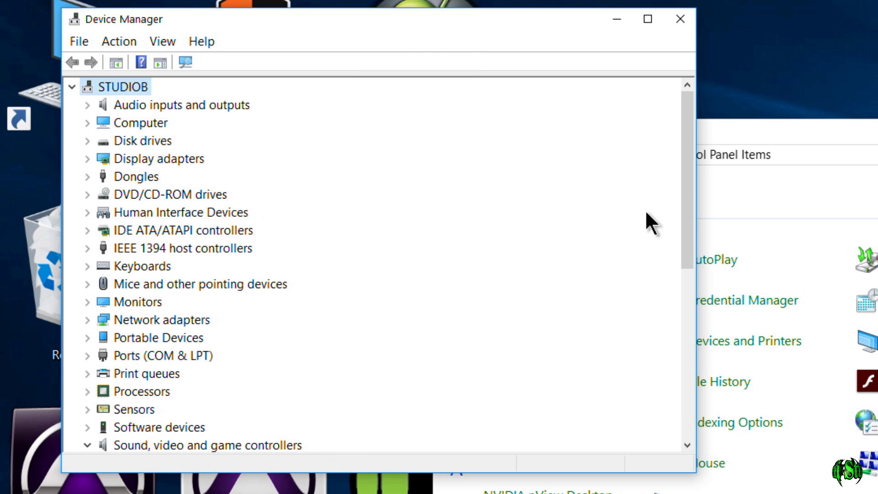
drag(688, 173, 679, 364)
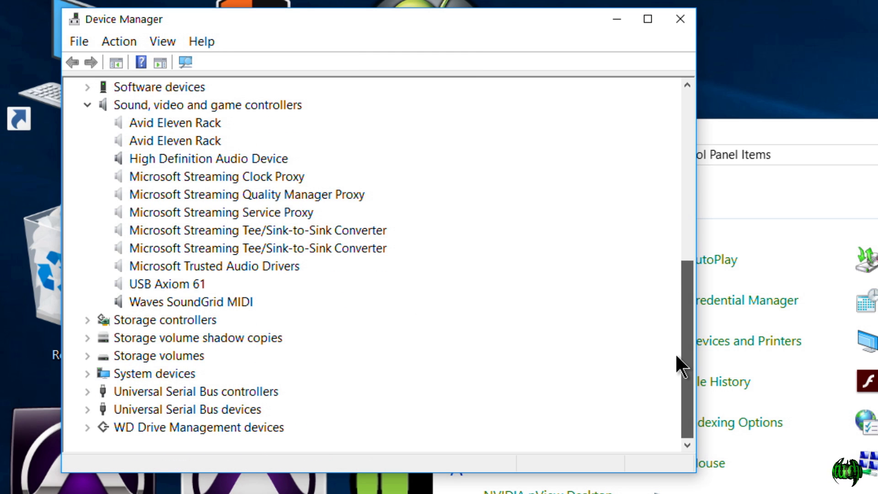
- Uninstall the first of the two greyed-out Avid Eleven Rack entries under Sound, video and game controllers
click(185, 130)
scroll(274, 301, up, 1)
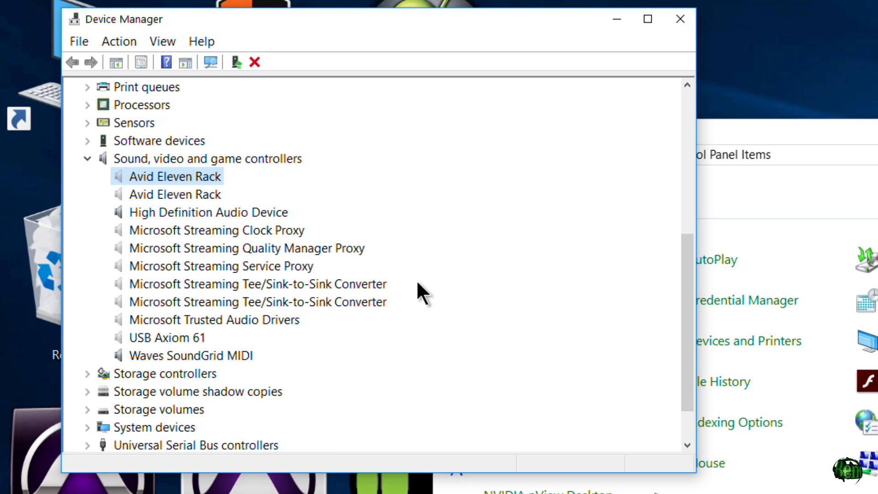
click(169, 193)
click(171, 175)
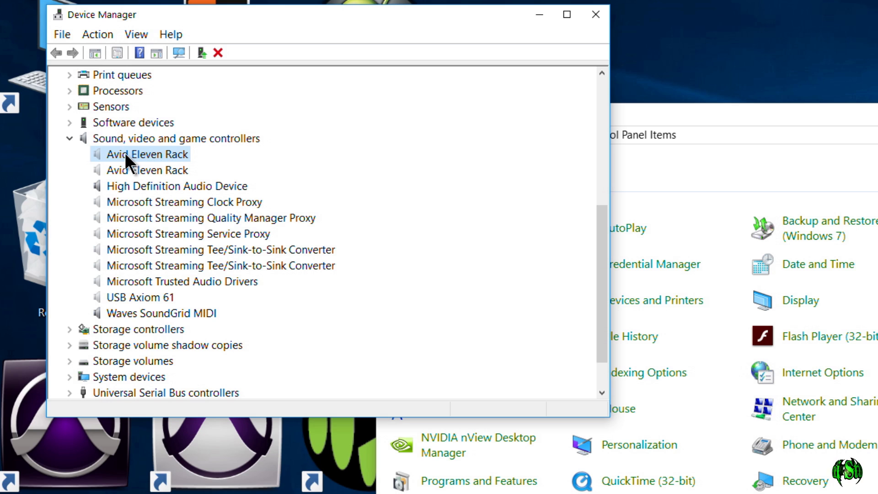
right_click(86, 113)
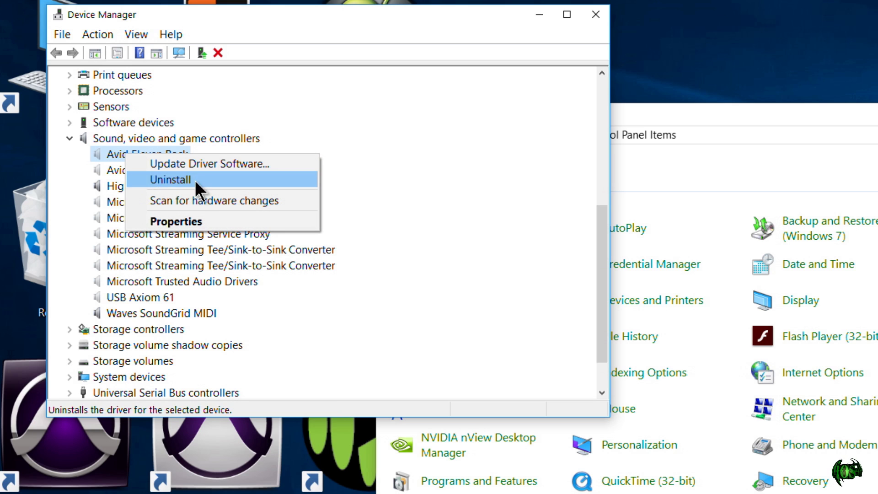
click(170, 179)
click(696, 423)
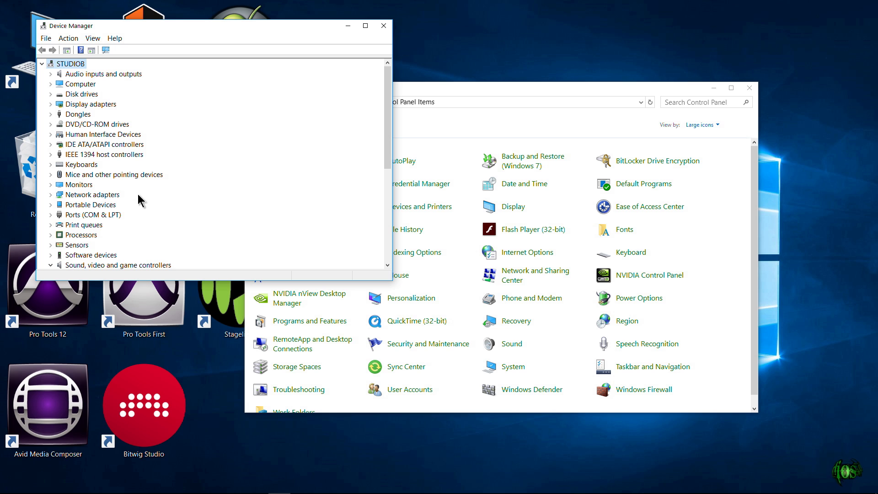
- Uninstall the remaining Avid Eleven Rack entry under Sound, video and game controllers, keeping hidden devices shown
scroll(115, 185, down, 4)
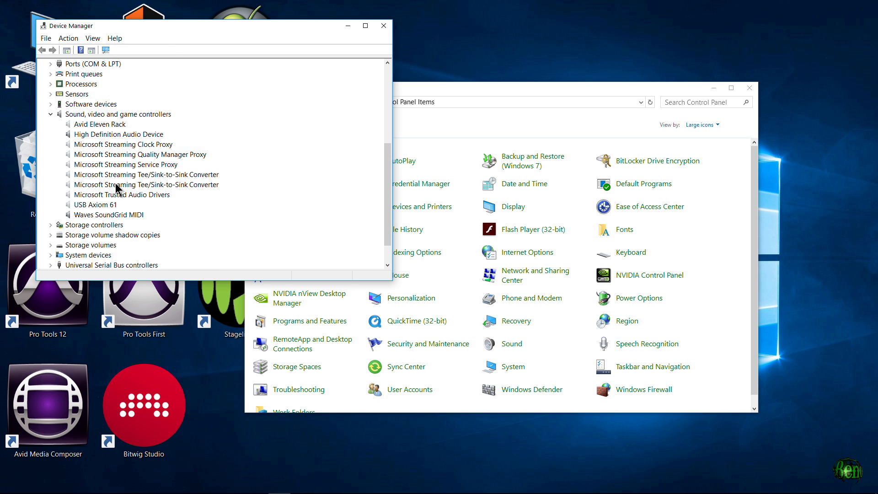
click(92, 155)
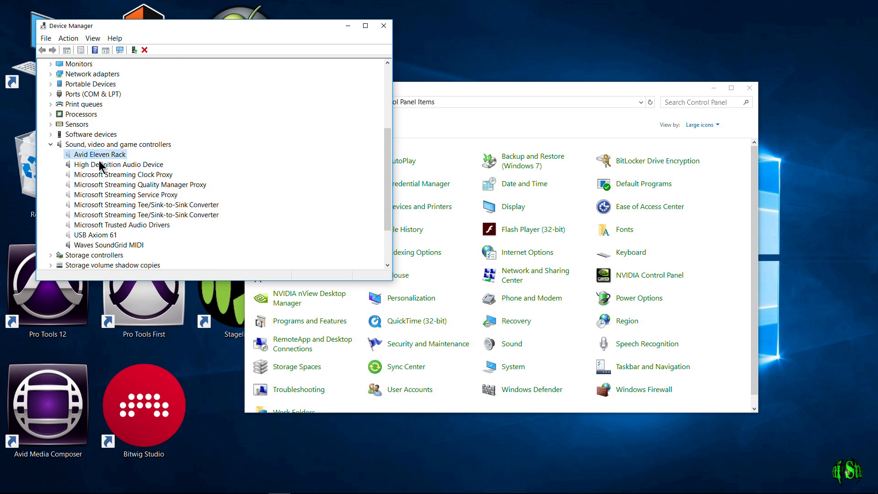
click(93, 39)
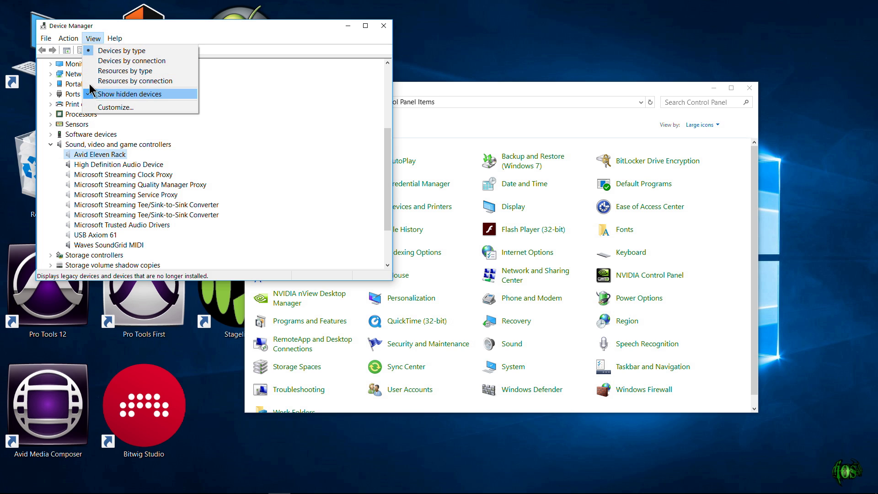
click(177, 157)
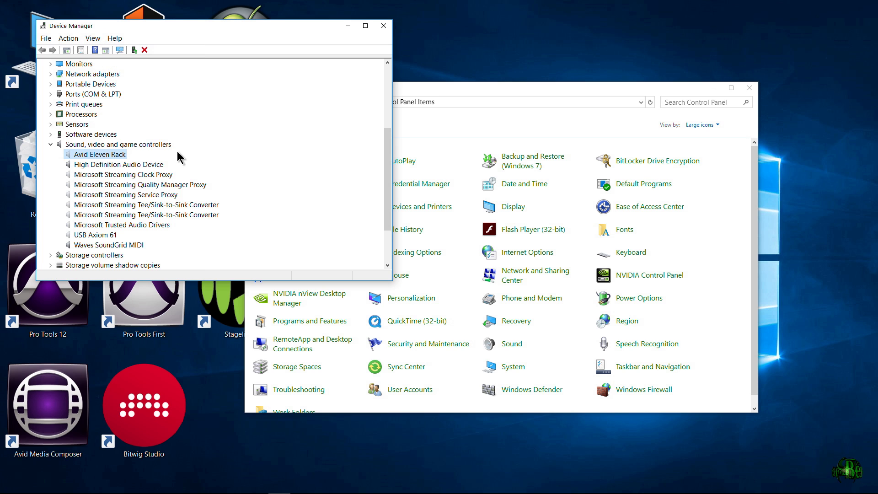
right_click(105, 159)
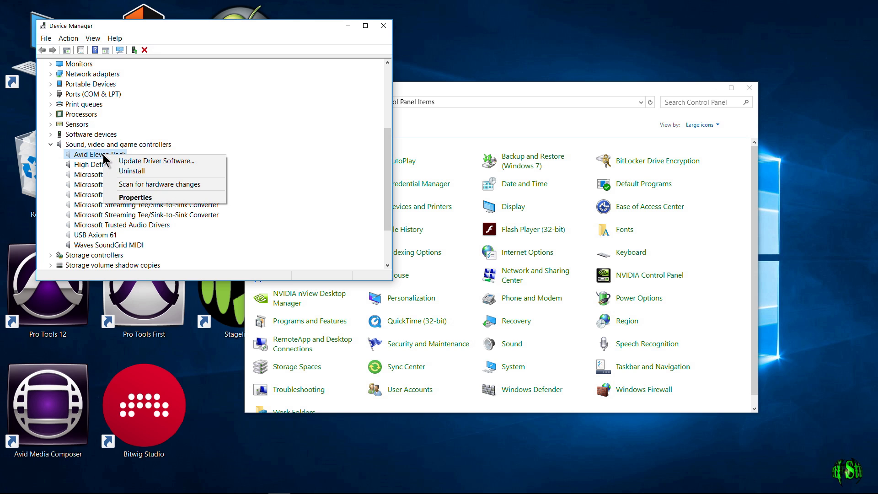
click(136, 172)
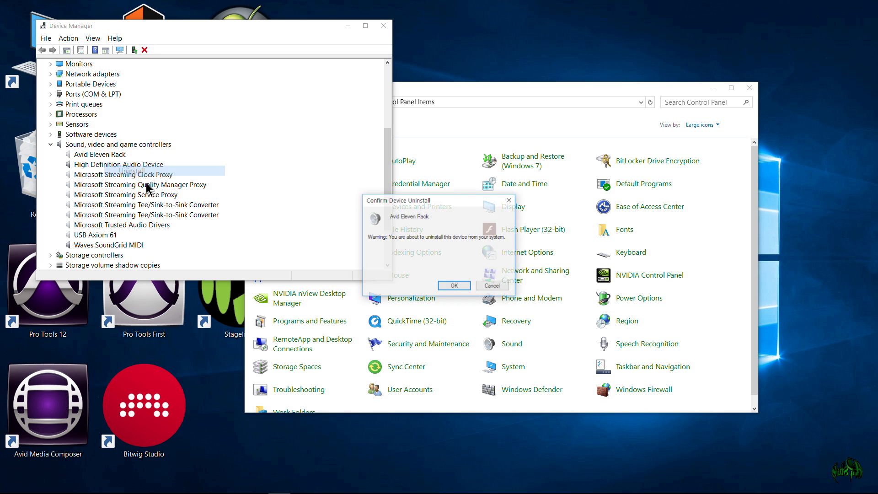
click(454, 286)
- Check that hidden devices are still shown, and expand the Universal Serial Bus controllers category
scroll(51, 184, down, 2)
click(51, 185)
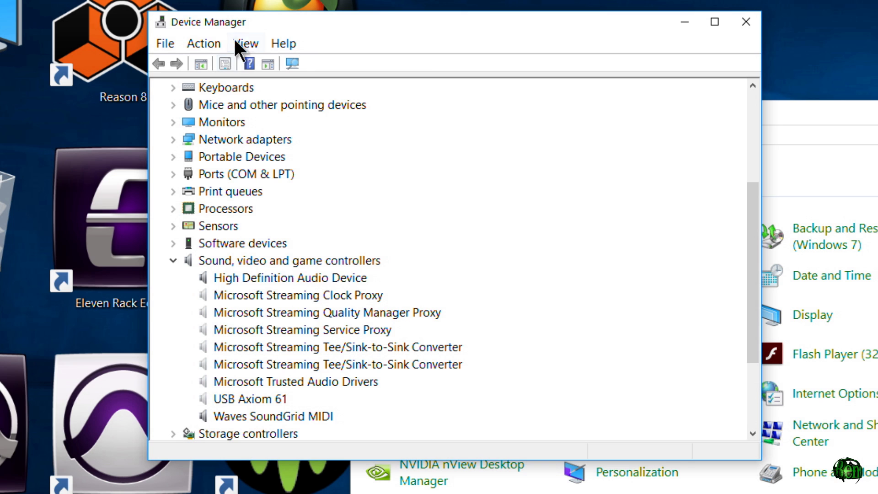
click(246, 43)
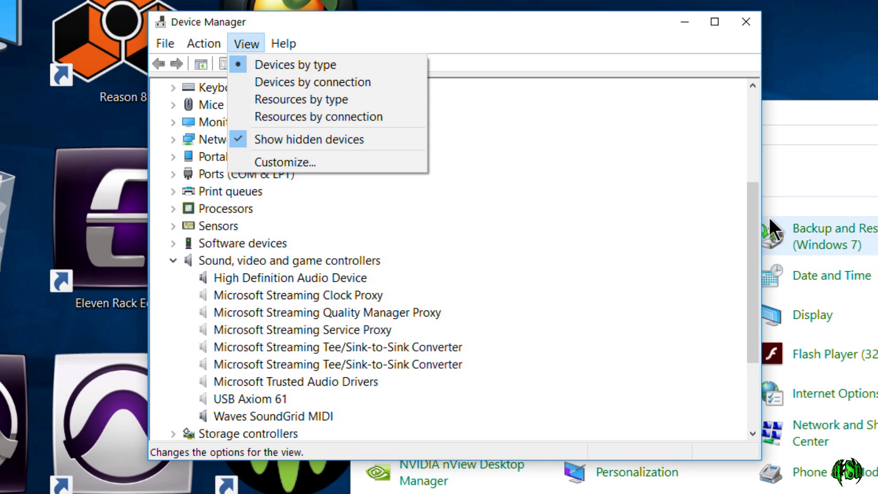
click(752, 231)
scroll(752, 231, down, 3)
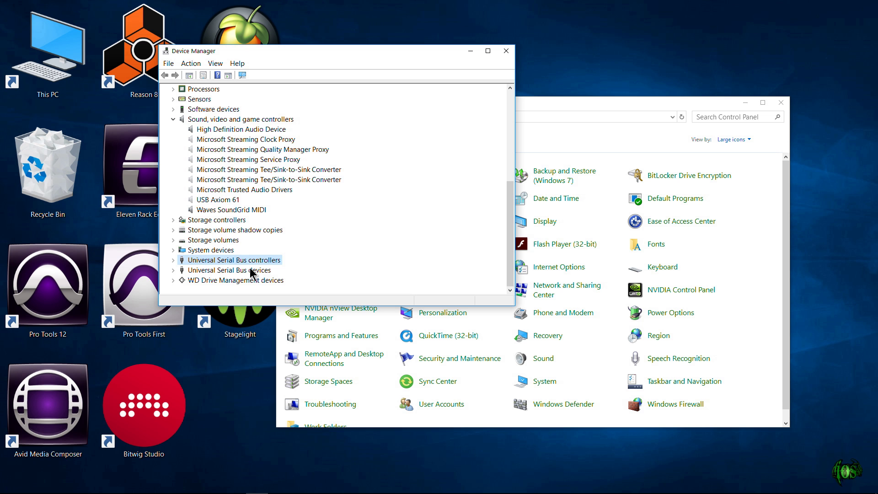
click(173, 259)
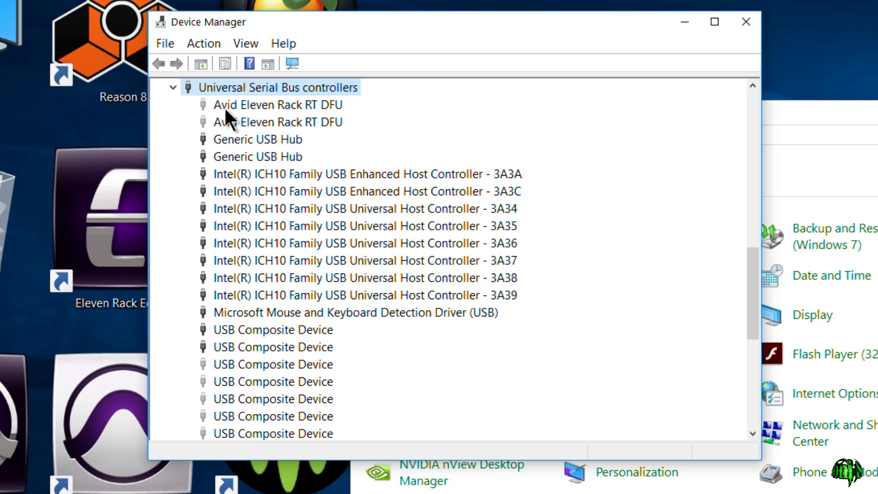
- Uninstall the first of the two Avid Eleven Rack RT DFU entries under Universal Serial Bus controllers
click(225, 109)
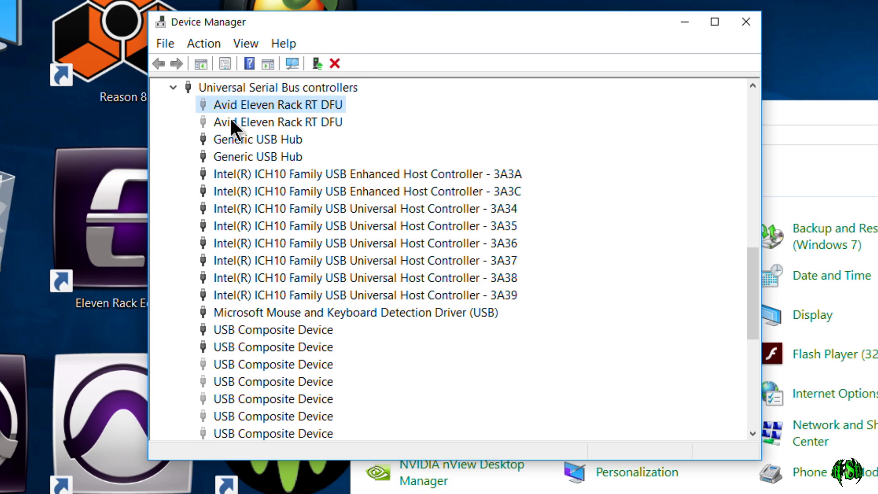
click(230, 120)
click(242, 109)
right_click(245, 110)
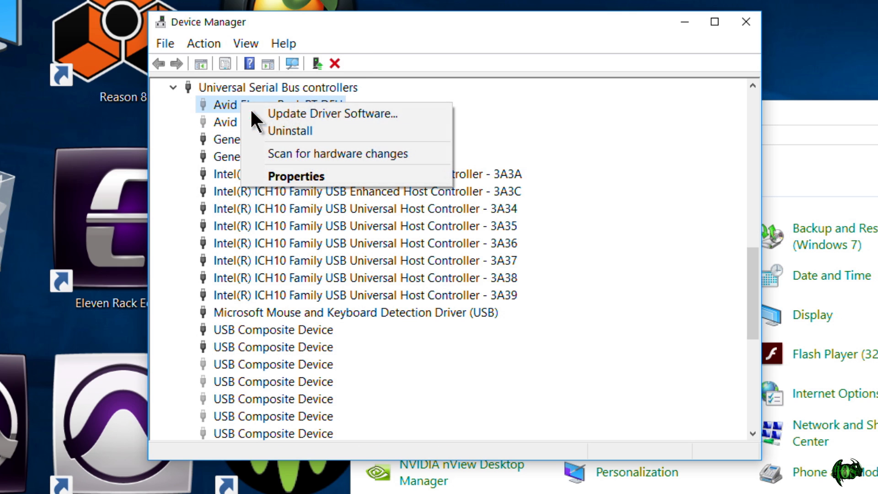
click(296, 133)
click(657, 425)
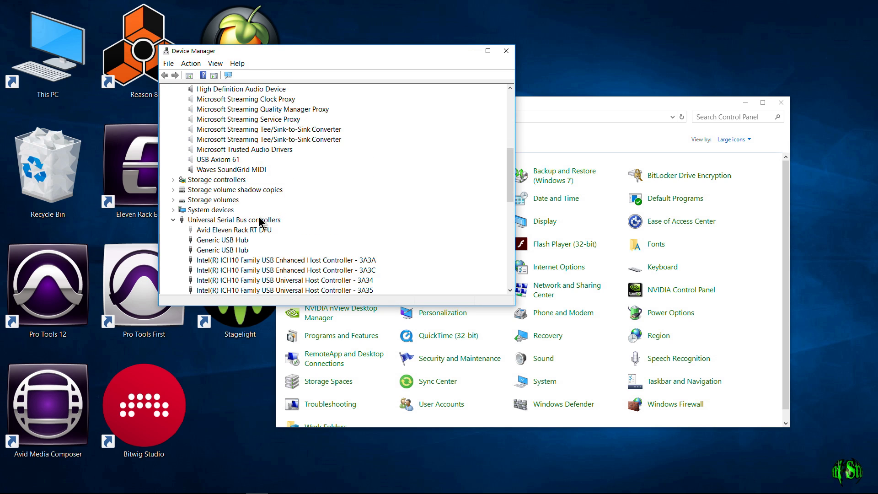
- Uninstall the remaining Avid Eleven Rack RT DFU entry under Universal Serial Bus controllers and close Device Manager
right_click(212, 169)
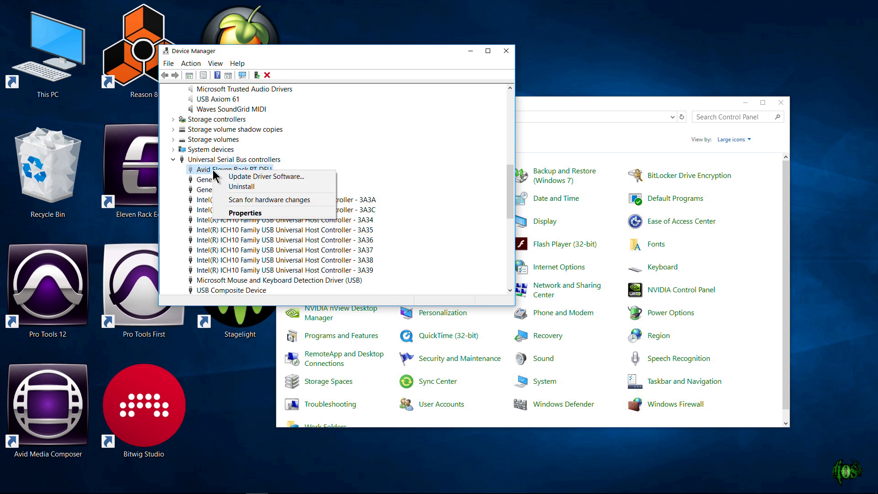
click(251, 186)
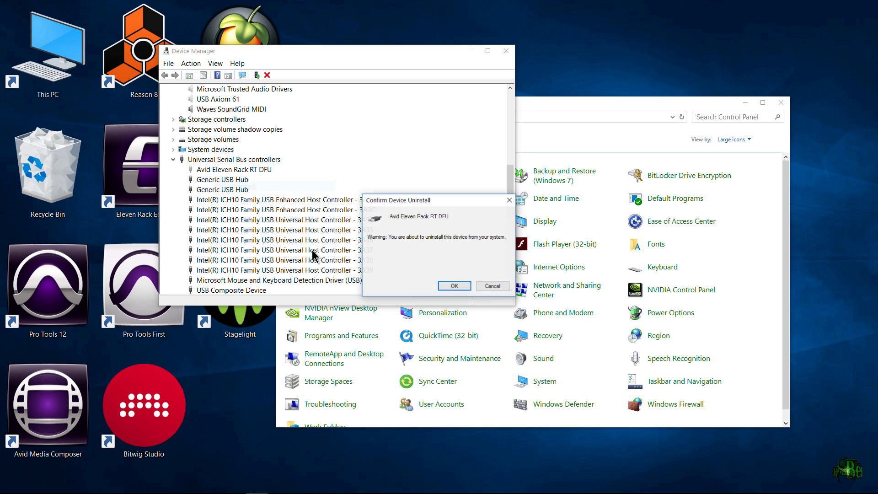
click(446, 286)
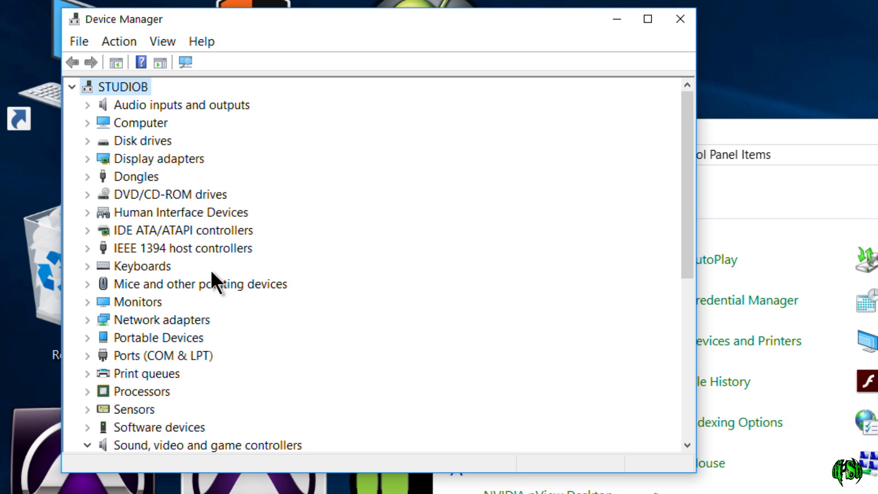
scroll(144, 298, down, 6)
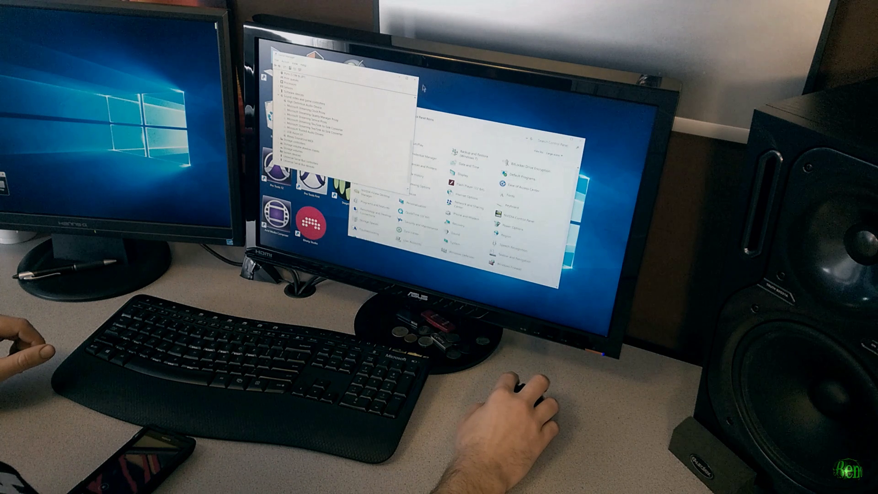
click(415, 80)
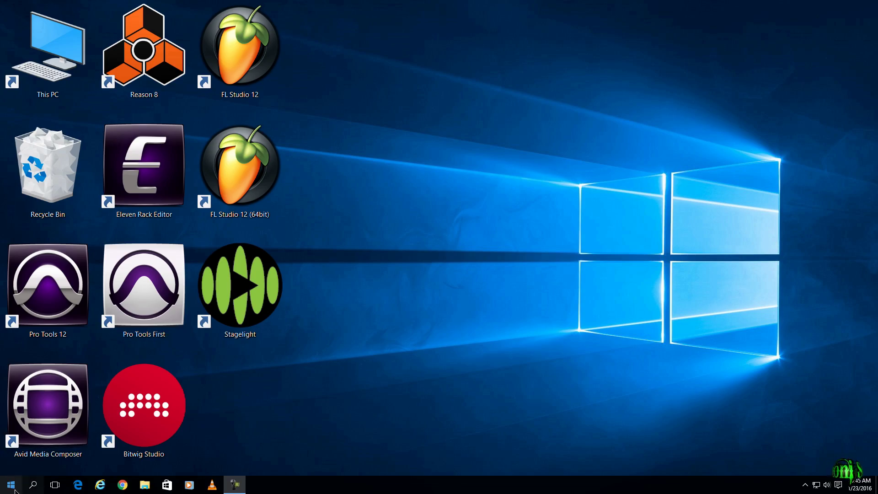
- Restart the computer after removing the Eleven Rack device entries
click(15, 489)
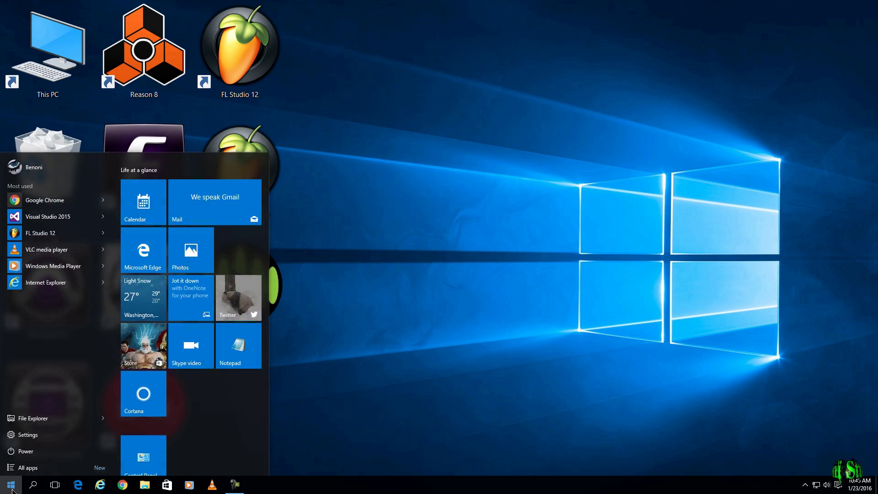
click(26, 453)
click(18, 431)
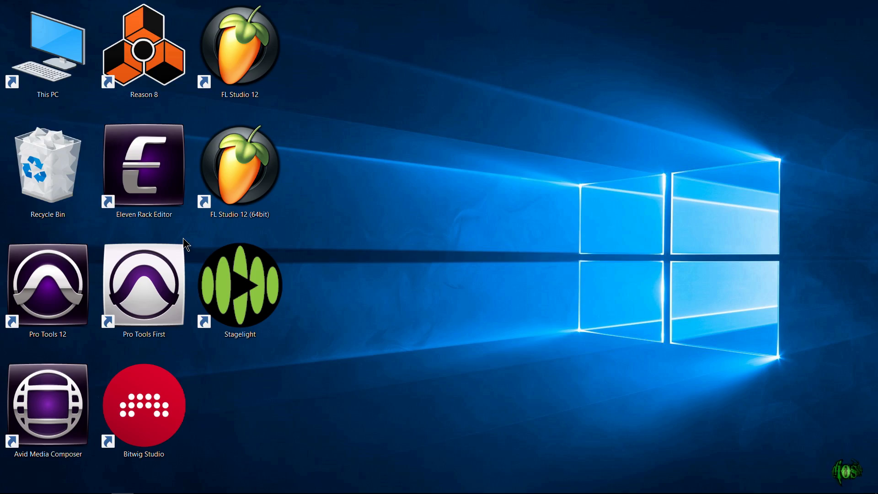
- Open Device Manager from Control Panel and show hidden devices
click(21, 491)
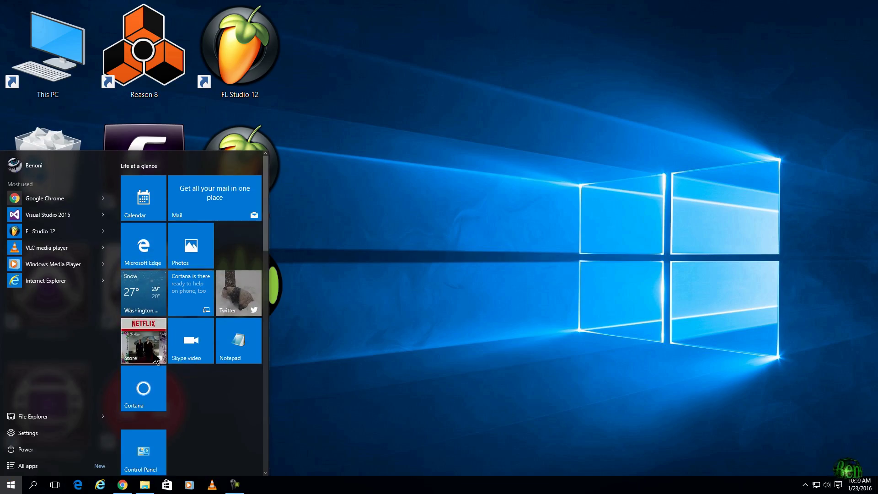
click(143, 451)
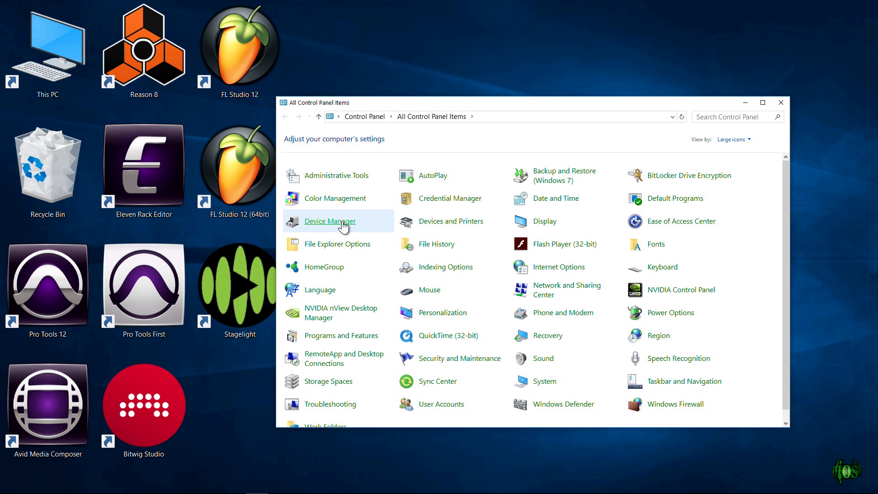
click(343, 224)
click(92, 38)
click(107, 94)
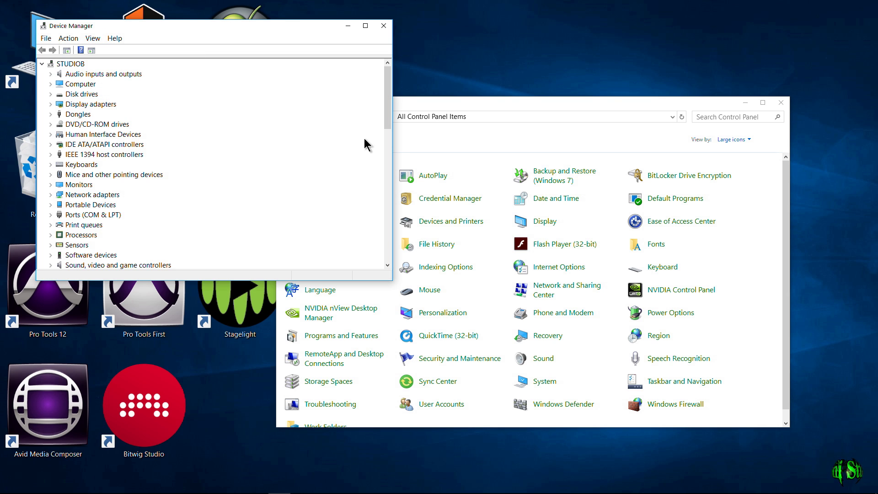
- Check Universal Serial Bus controllers and Sound, video and game controllers for leftover Eleven Rack entries, then close Device Manager and Control Panel
scroll(382, 103, down, 2)
double_click(110, 242)
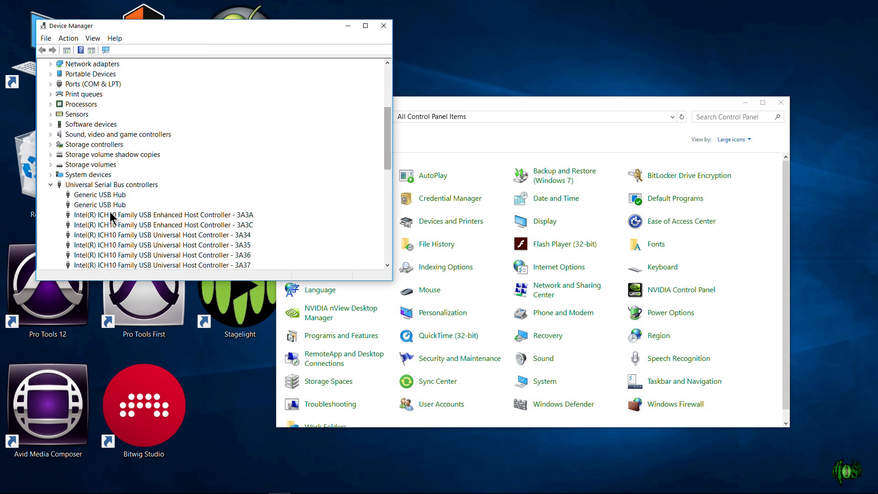
scroll(58, 195, down, 2)
scroll(56, 191, up, 1)
click(51, 154)
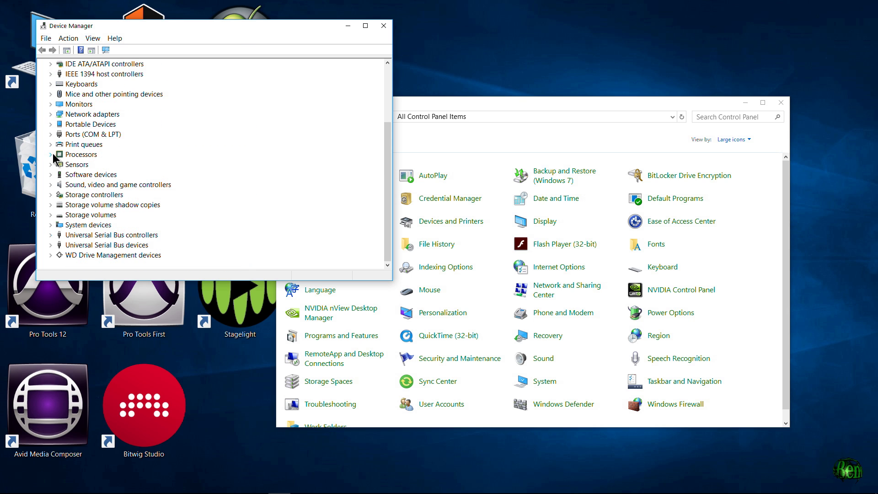
click(51, 185)
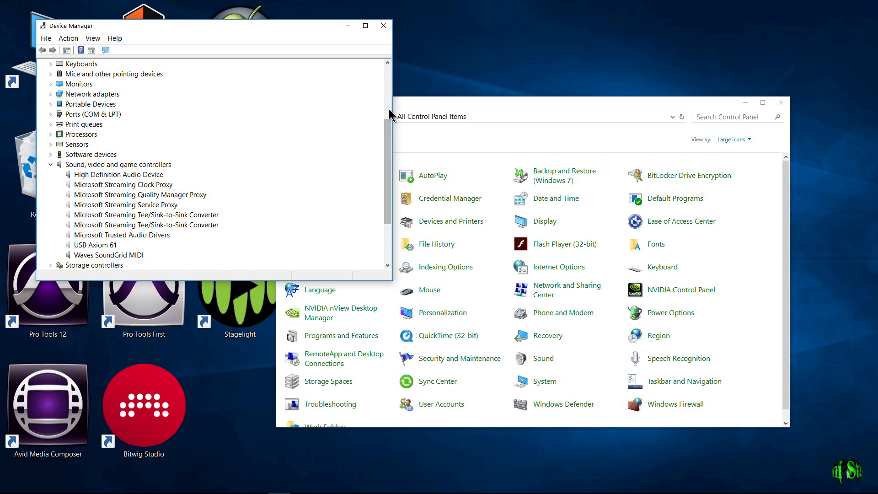
click(384, 26)
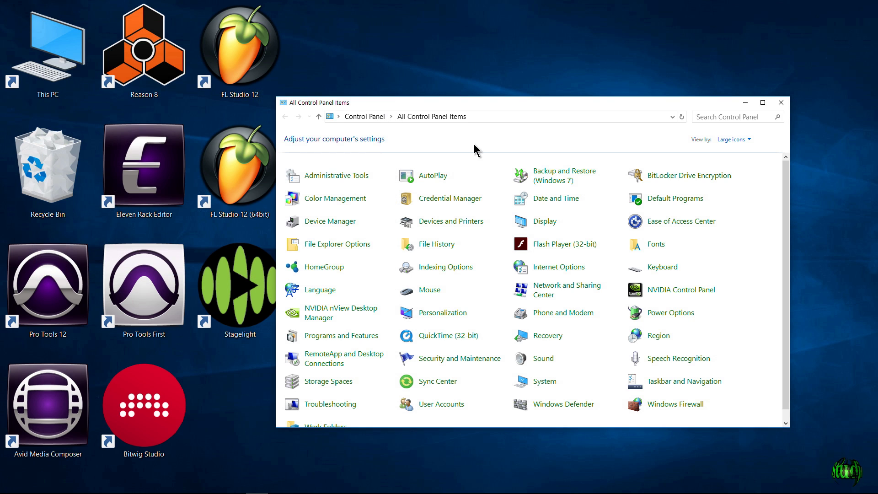
click(780, 103)
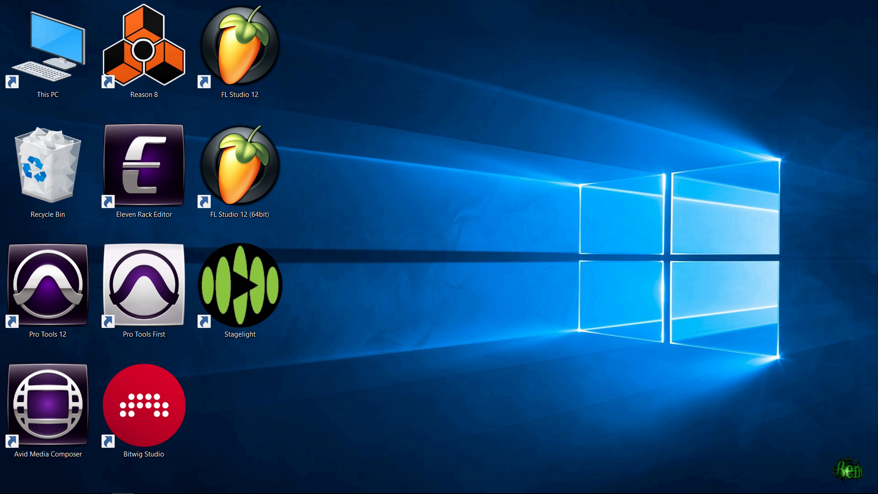
- Switch to Chrome, review the Windows releases on Avid's Eleven Rack Drivers page, and close the browser
click(123, 486)
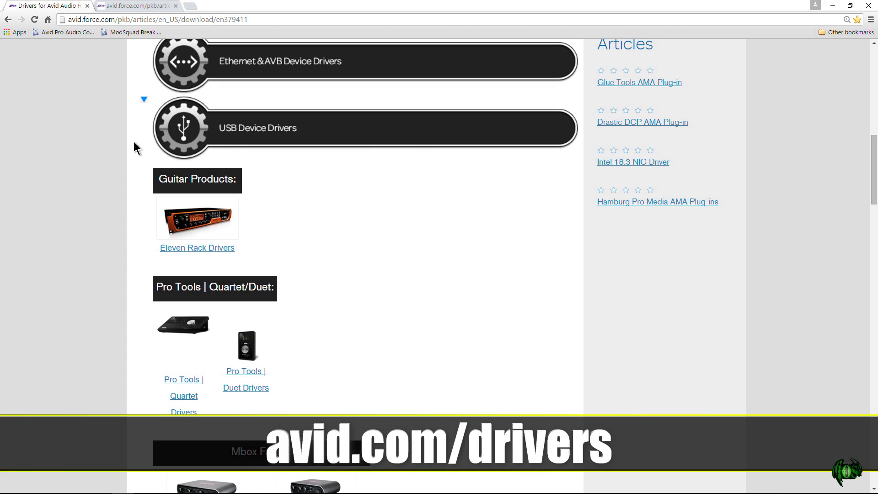
click(135, 5)
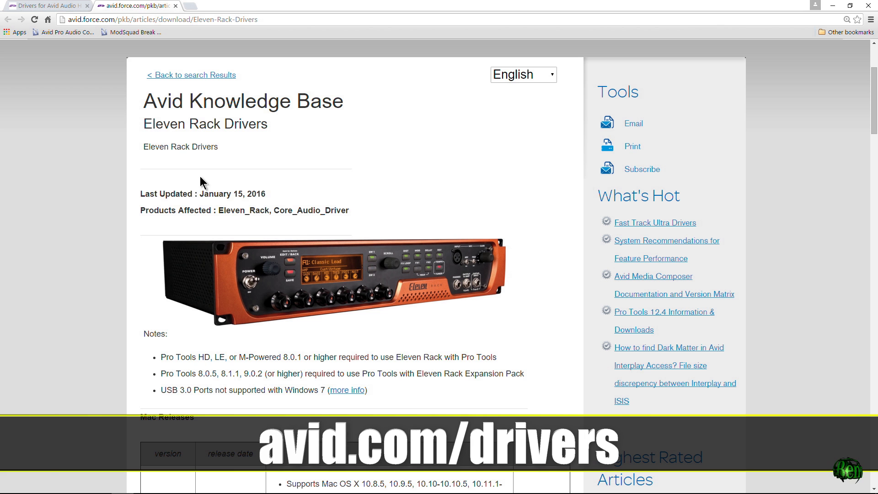
scroll(196, 175, down, 15)
scroll(288, 179, up, 10)
scroll(289, 177, down, 20)
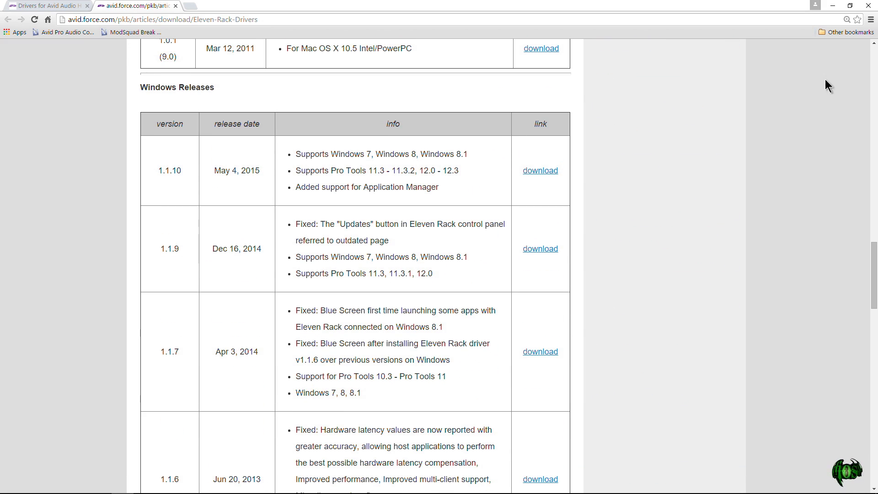
click(868, 6)
- Launch the Install Avid Eleven Rack 1.1.10 application from the Install_Avid_Eleven_Rack_1_1_10_85303 folder in Downloads
double_click(45, 51)
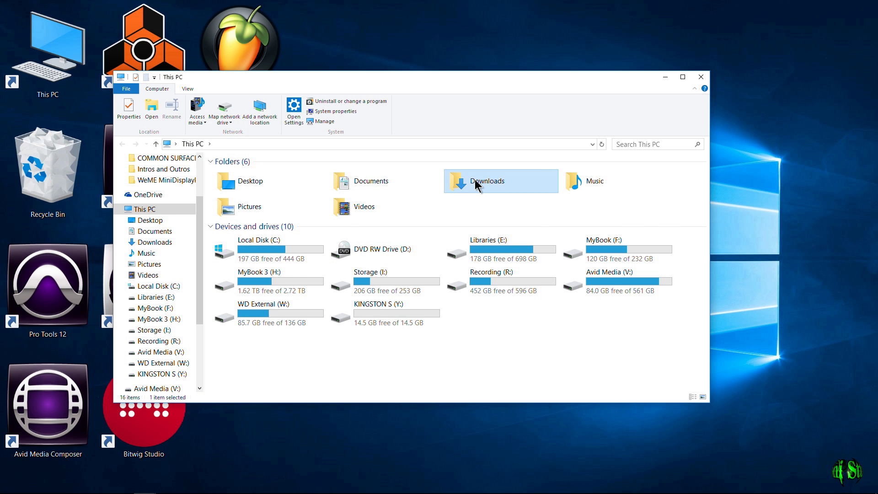
double_click(474, 180)
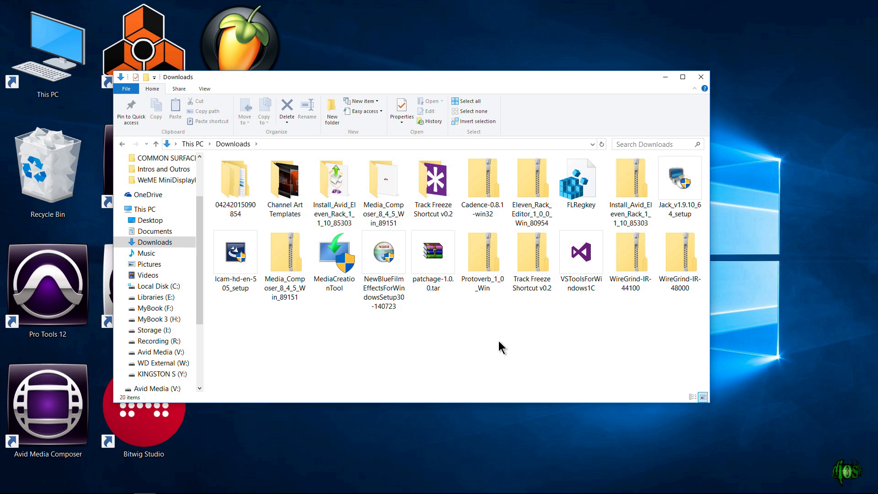
double_click(334, 188)
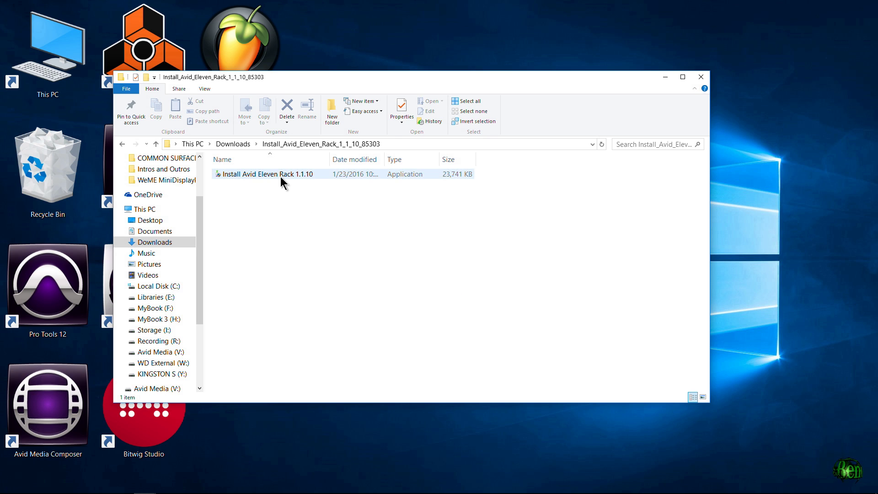
double_click(280, 177)
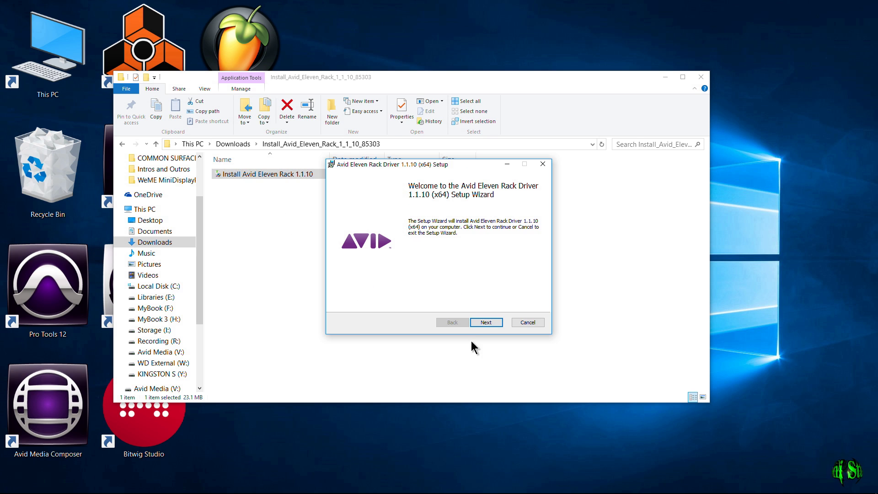
- Accept the license agreement, install the Avid Eleven Rack Driver 1.1.10 (x64), and close the installer and its folder
click(485, 322)
click(382, 301)
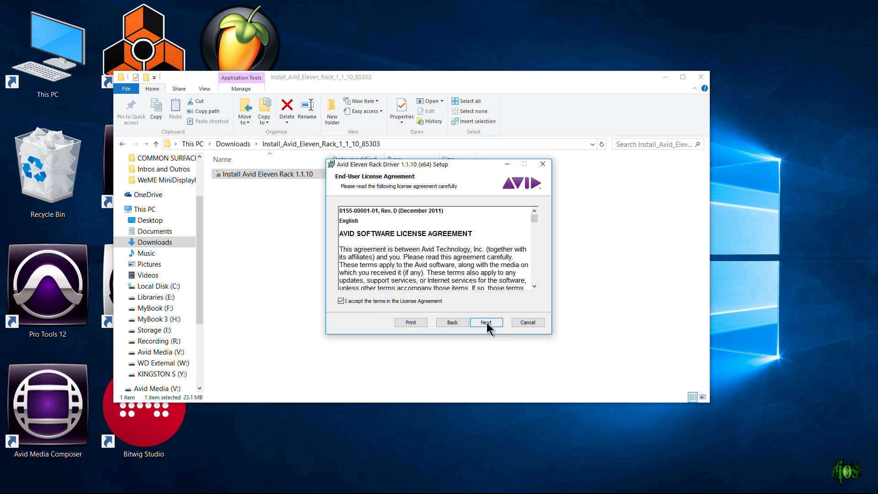
click(485, 322)
click(480, 322)
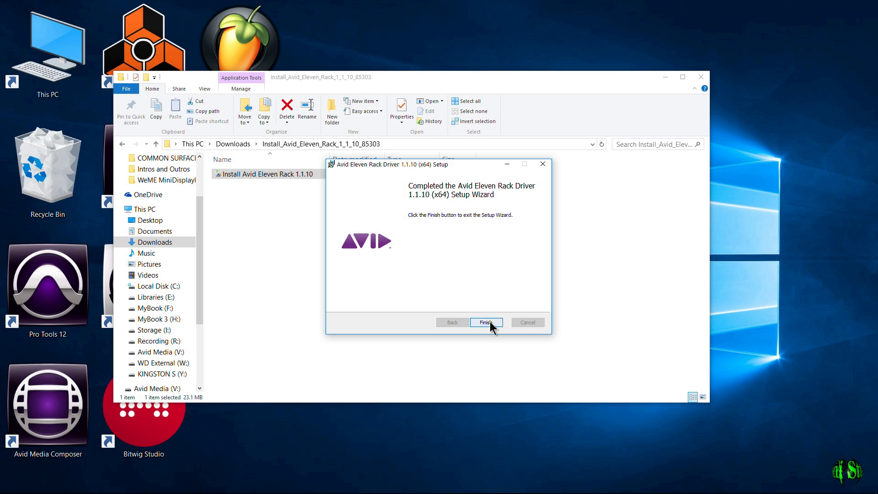
click(486, 323)
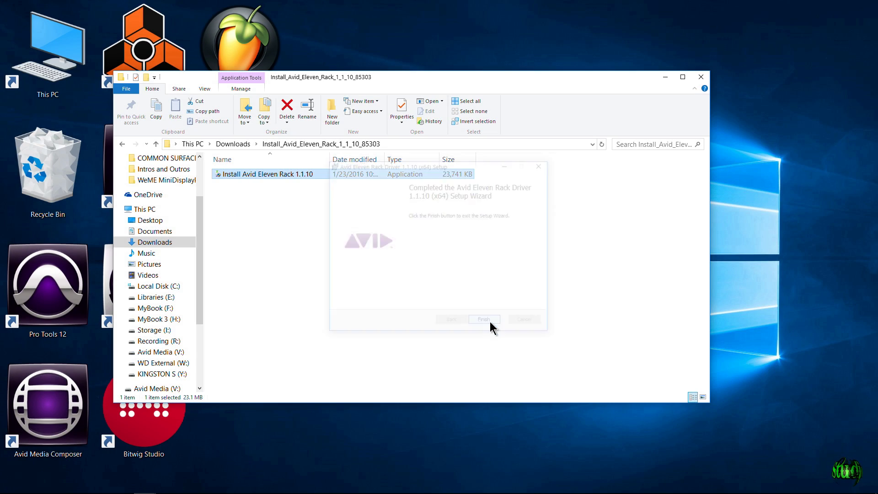
click(699, 78)
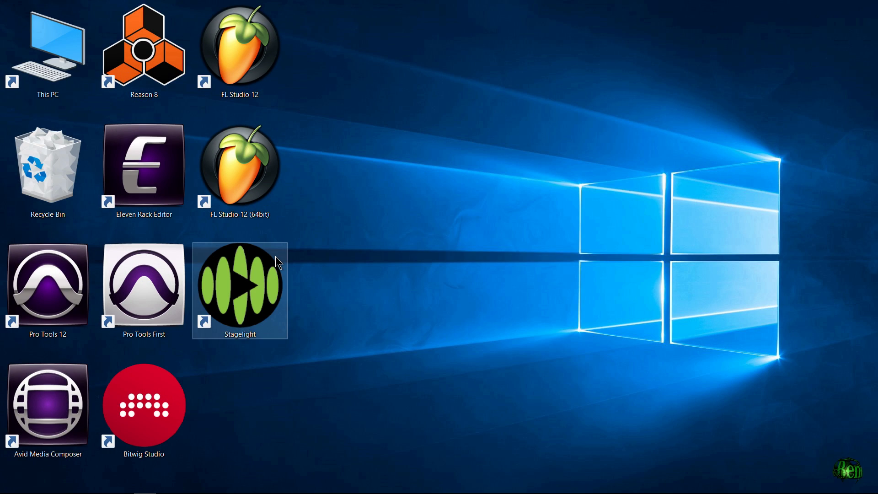
- Restart the computer after the Eleven Rack driver installation
mouse_move(68, 491)
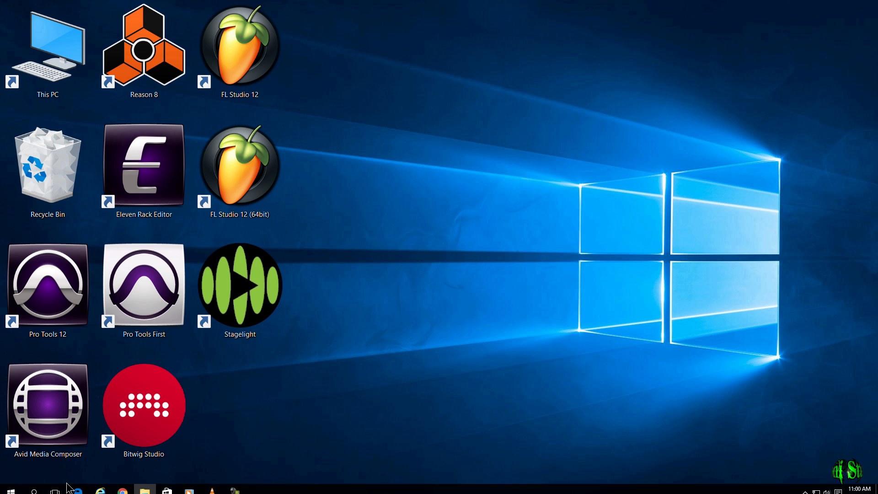
click(10, 485)
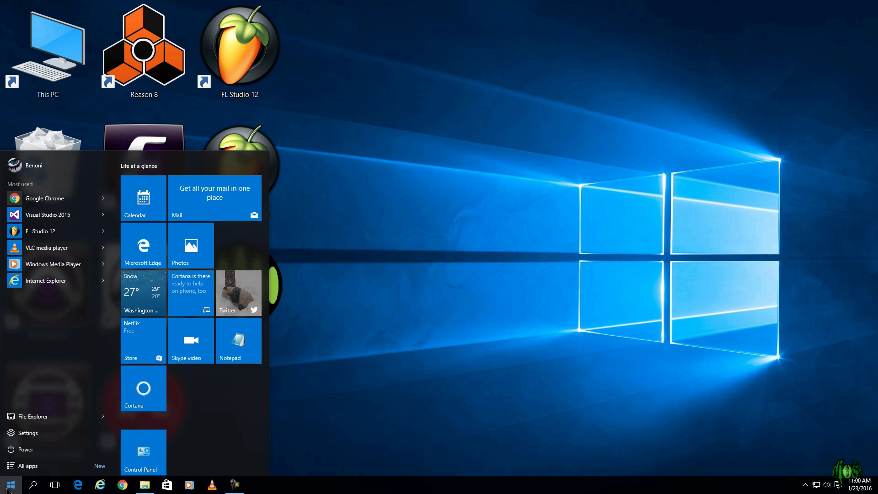
click(21, 450)
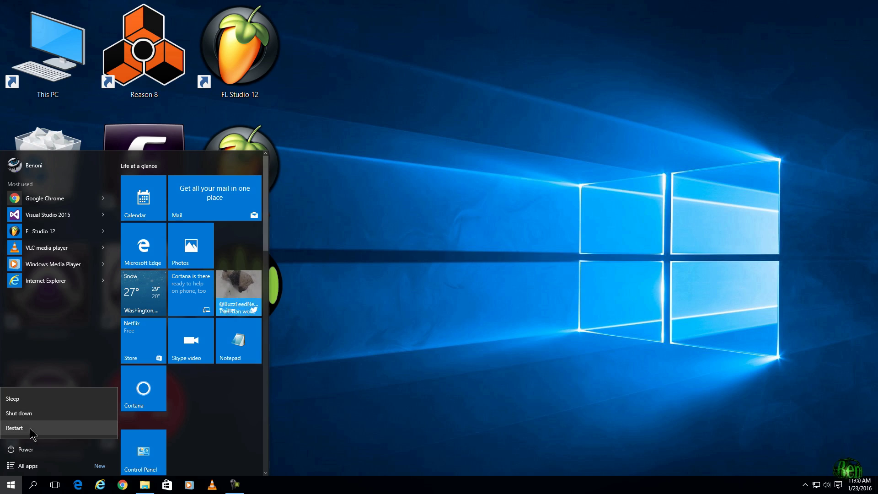
click(15, 429)
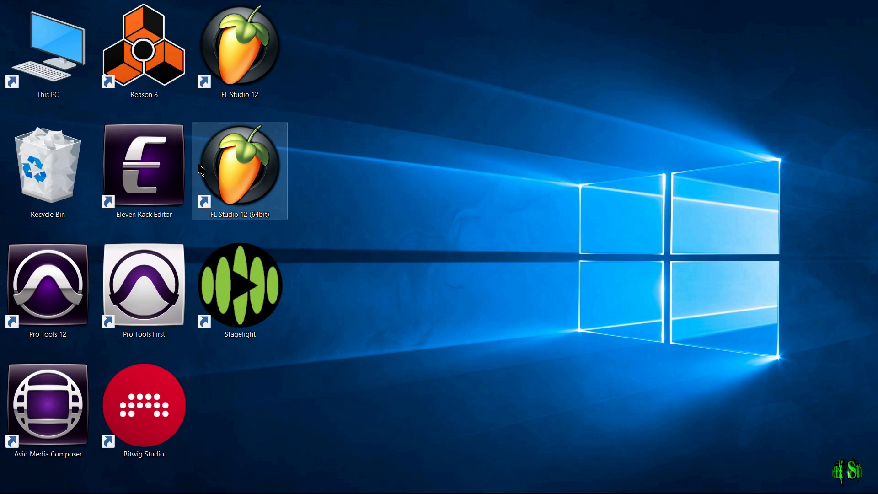
- Reopen Device Manager from Control Panel and show hidden devices
click(15, 488)
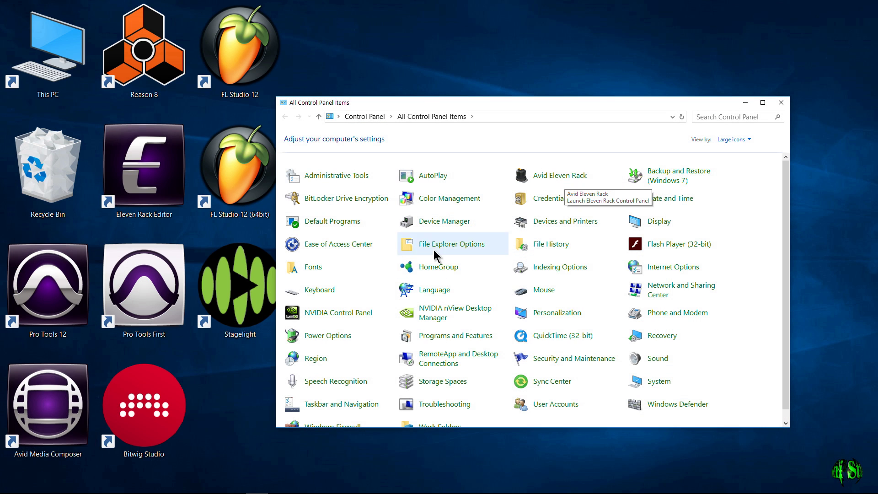
click(413, 227)
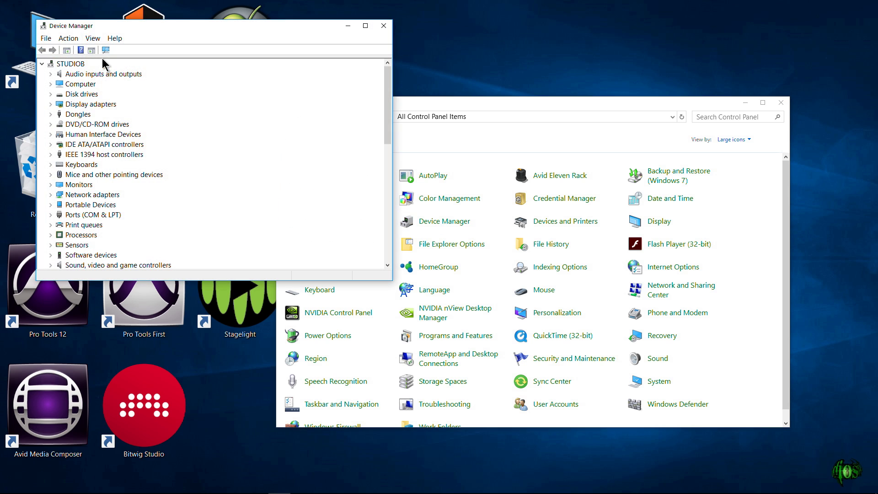
click(93, 38)
click(116, 93)
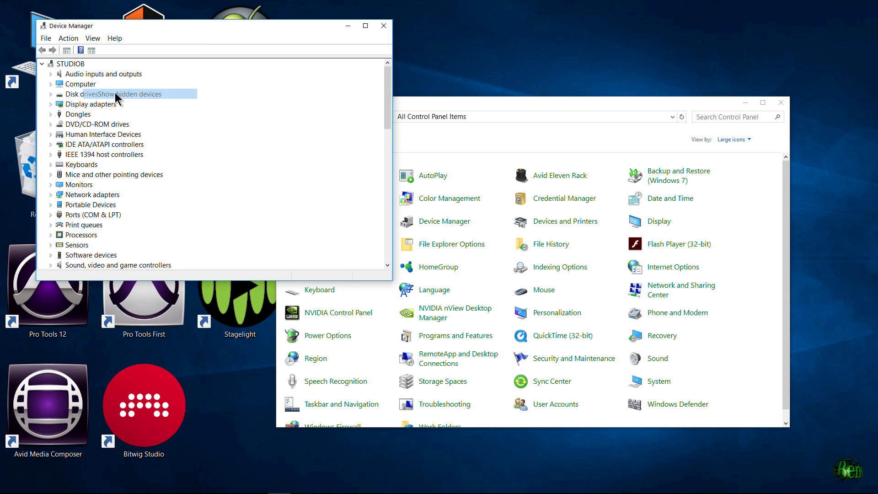
- Check Sound, video and game controllers for Eleven Rack entries and close Device Manager
scroll(100, 185, down, 2)
click(52, 206)
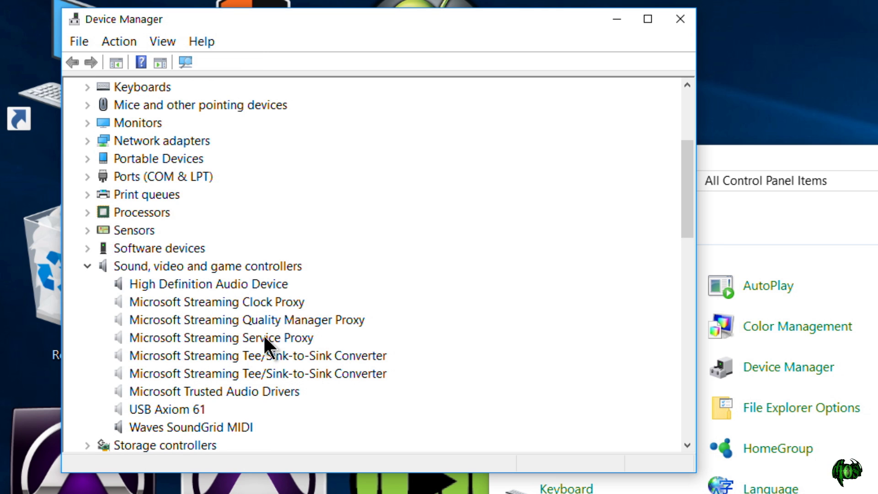
click(680, 19)
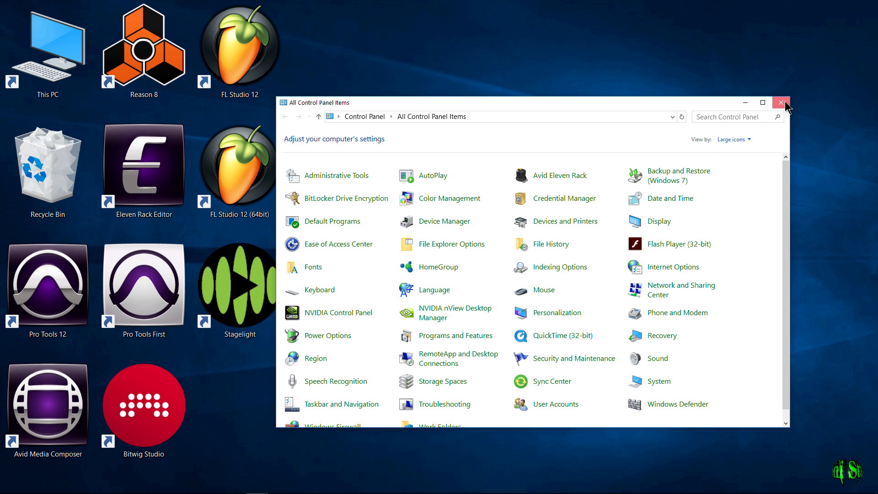
- Close Control Panel, reopen Device Manager, and select Avid Eleven Rack under Sound, video and game controllers
click(781, 102)
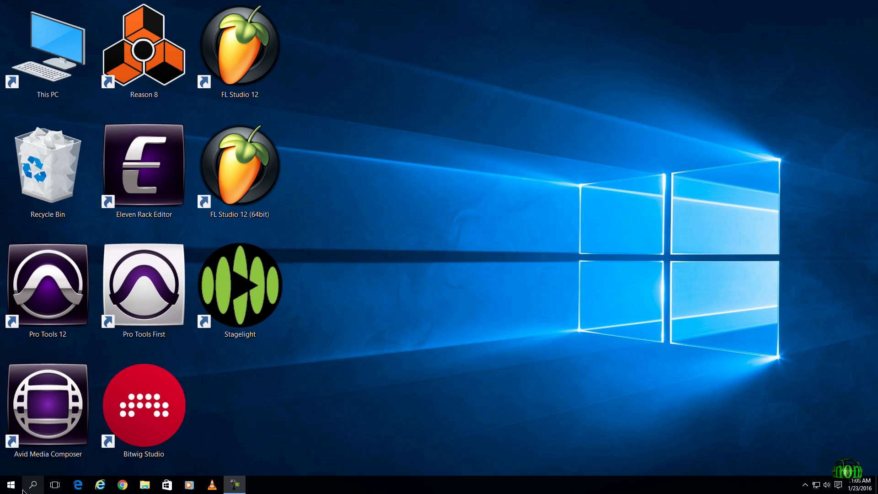
click(21, 489)
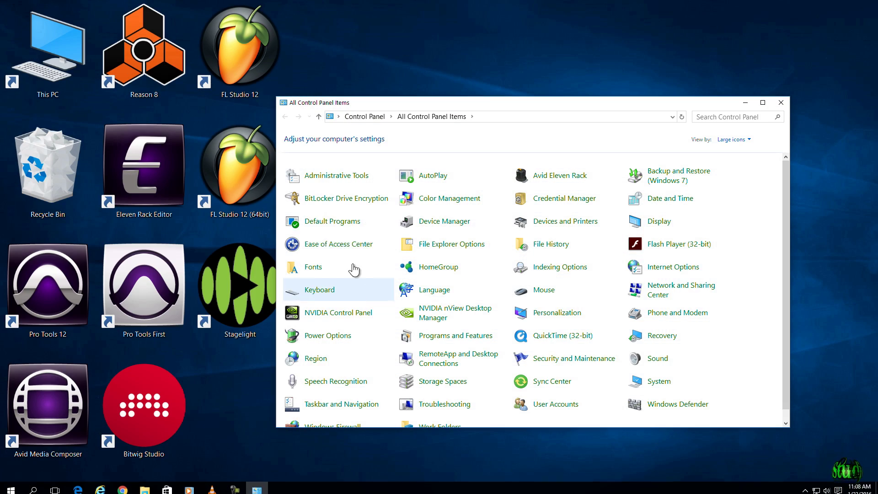
click(448, 221)
scroll(202, 220, down, 2)
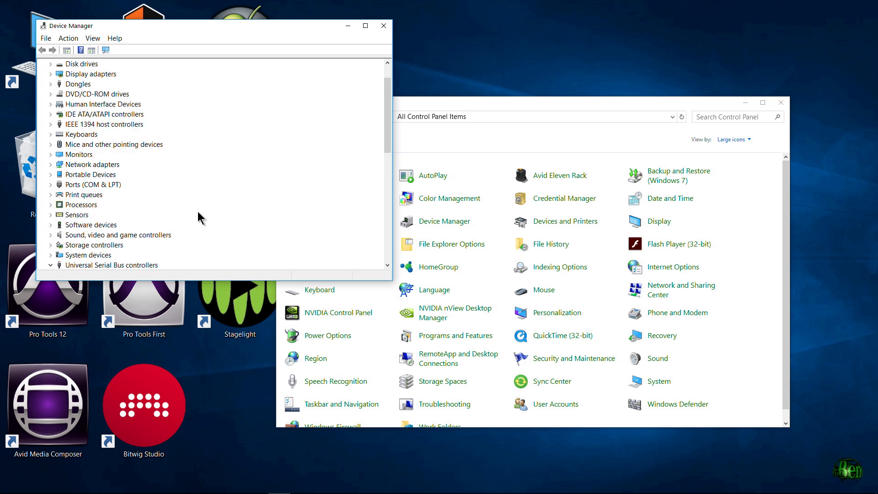
click(51, 205)
click(87, 215)
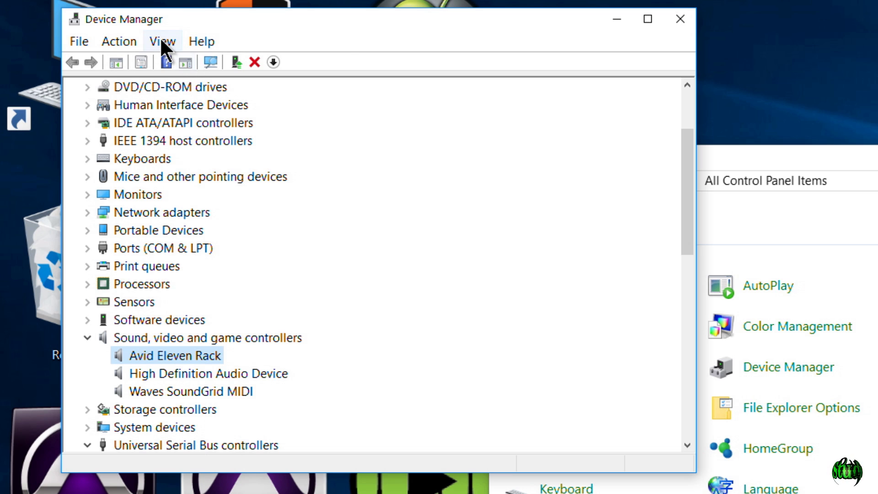
- Show hidden devices and check the Eleven Rack entries under the sound and Universal Serial Bus controllers
click(160, 39)
click(192, 141)
scroll(256, 302, down, 3)
scroll(172, 265, down, 4)
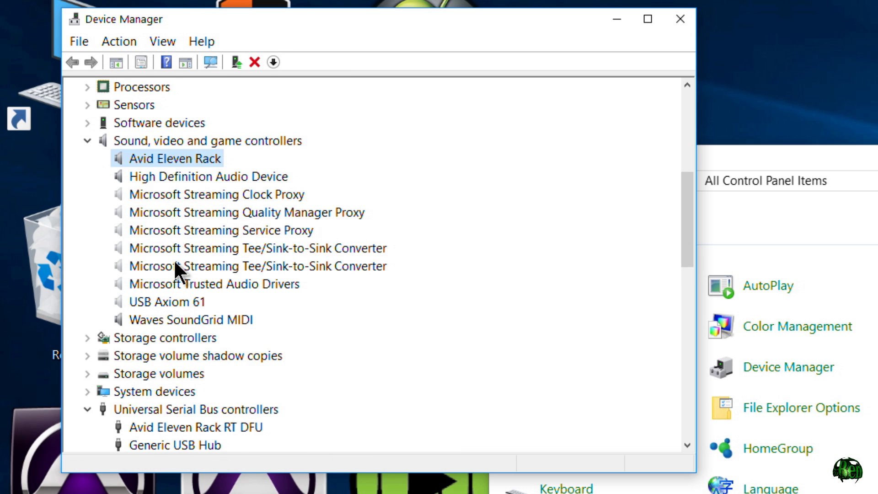
click(122, 319)
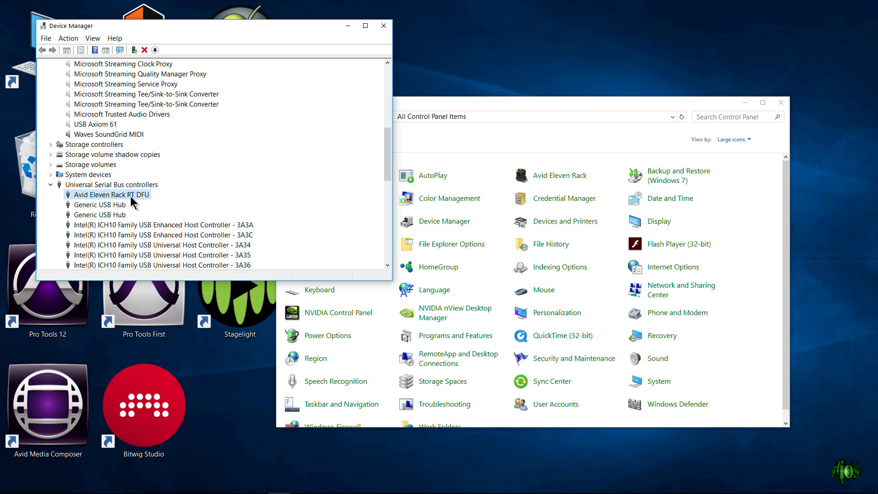
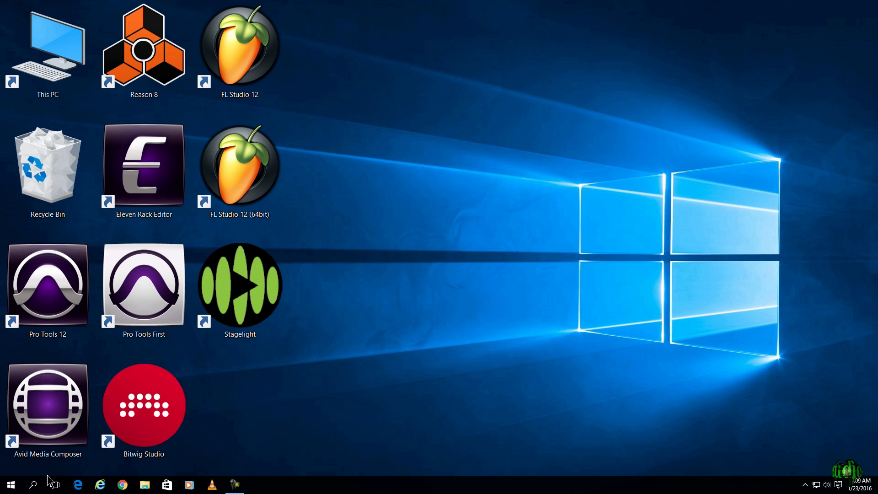
- Check the hardware status in the Avid Eleven Rack settings from Control Panel, and close both windows
click(11, 485)
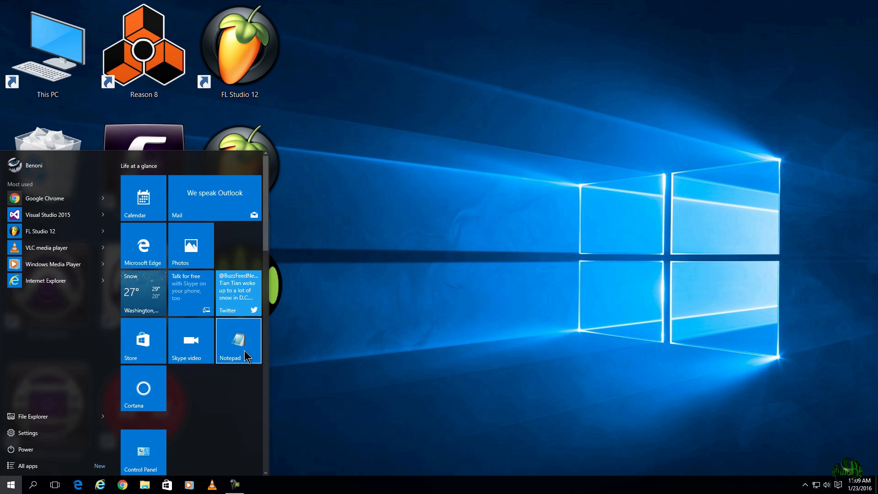
scroll(225, 384, down, 3)
click(144, 368)
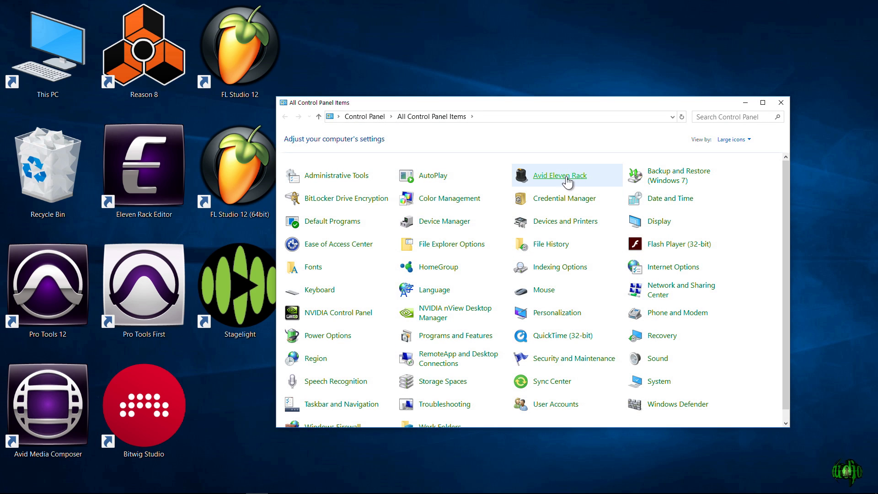
click(563, 183)
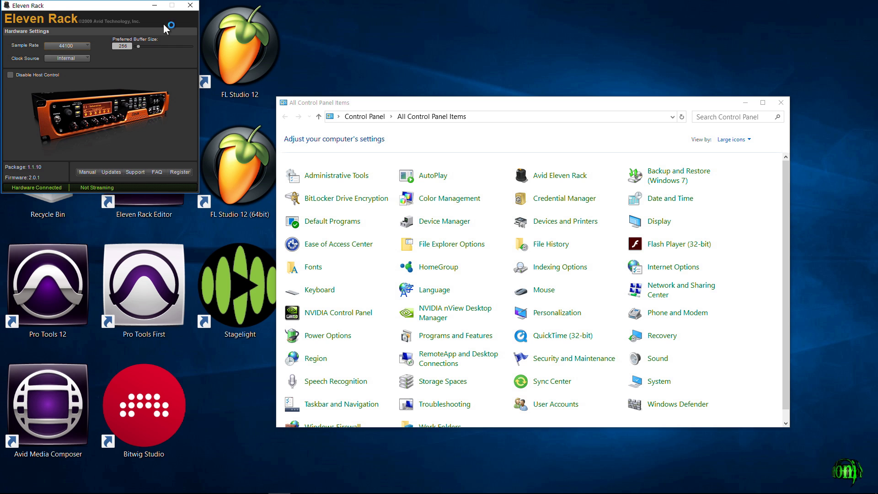
click(190, 5)
key(alt+F4)
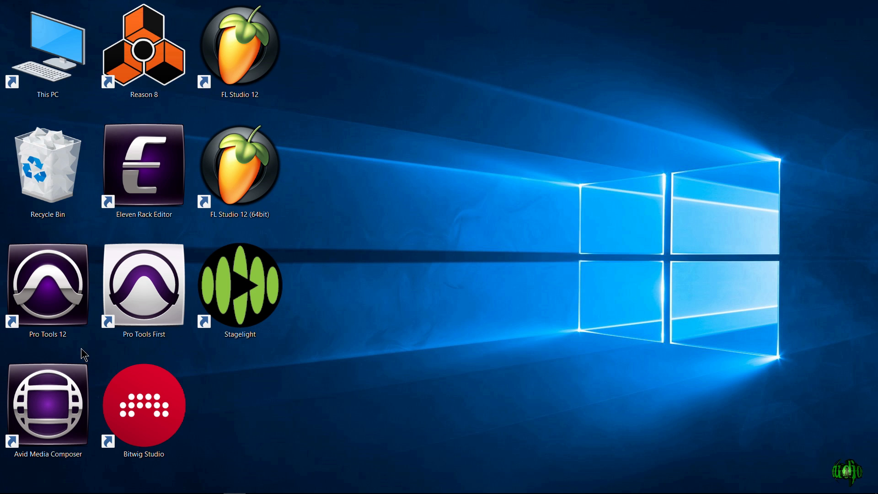
- Switch to Pro Tools 12 and create a 24-bit, 44.1 kHz BWF session named TEST11
double_click(52, 303)
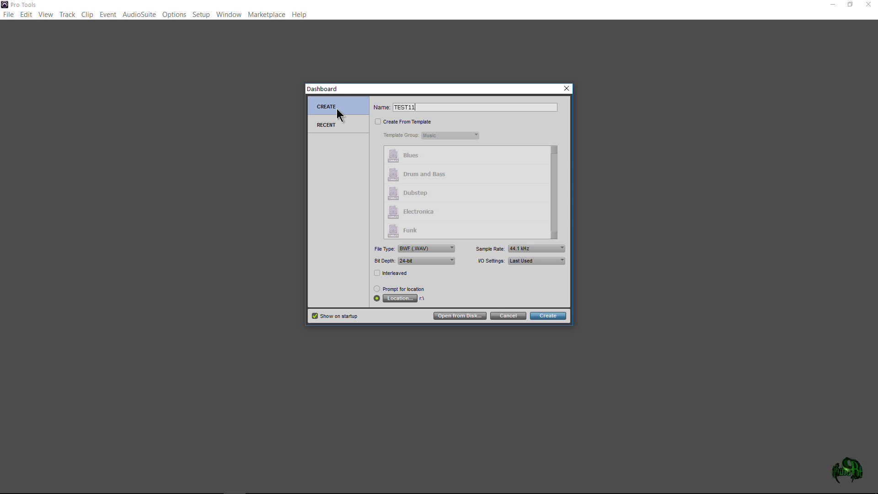
click(552, 315)
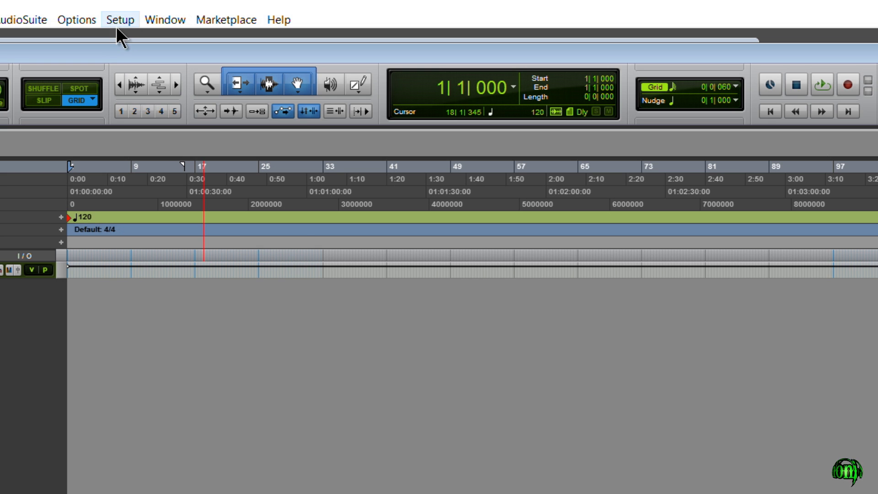
- Check the enabled MIDI input devices for duplicate Eleven Rack entries and accept the list
click(199, 16)
mouse_move(129, 238)
click(356, 291)
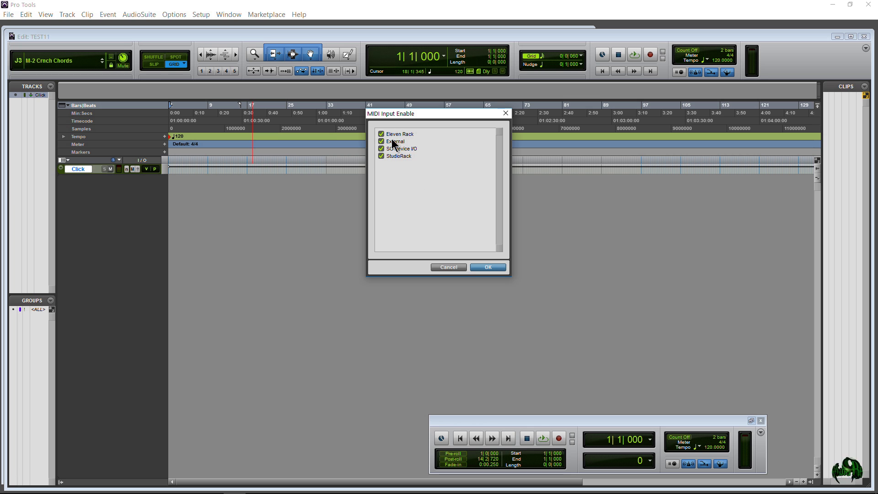
click(489, 268)
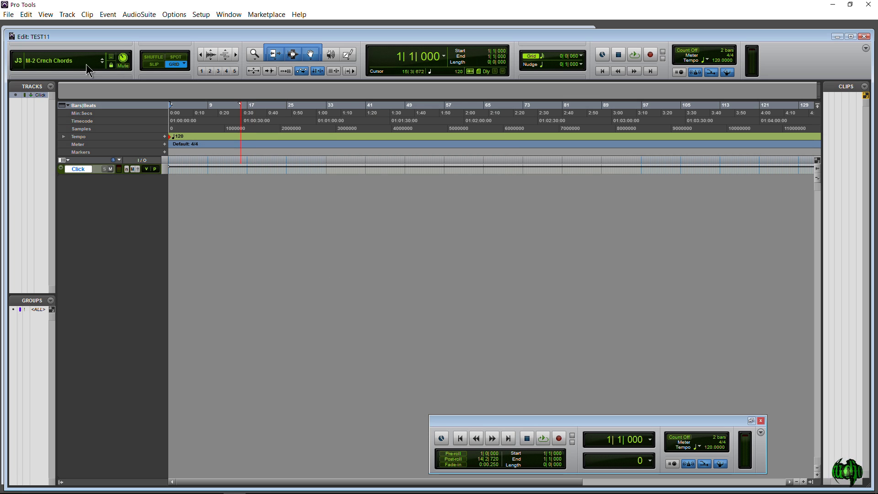
- Load the D1 D-Day rig from the User bank and view it in the Eleven Rack Editor
click(60, 63)
mouse_move(125, 66)
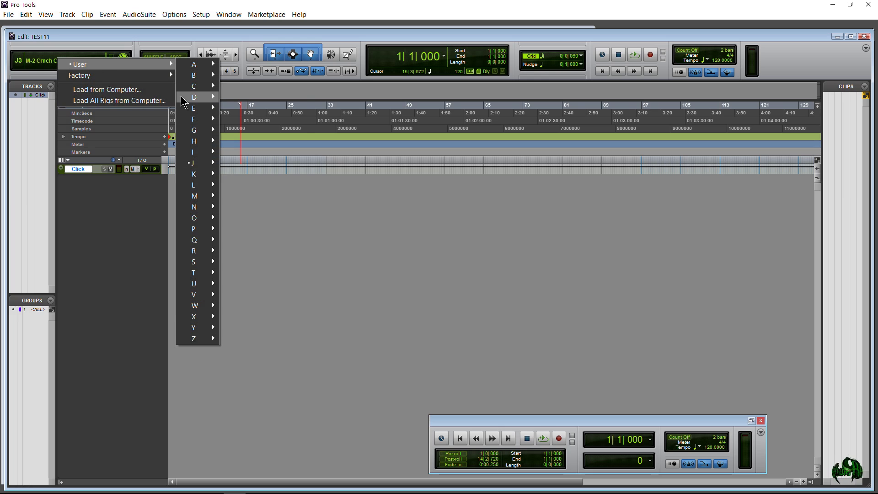
mouse_move(196, 95)
click(235, 96)
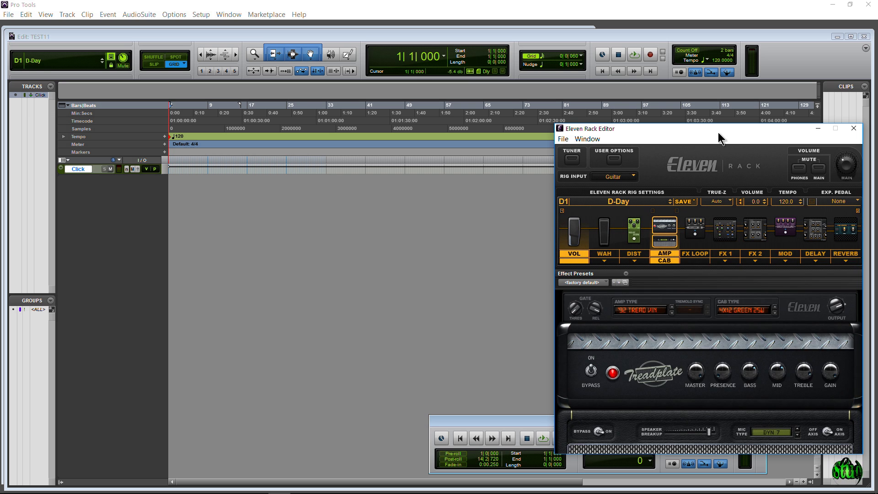
drag(719, 137, 544, 103)
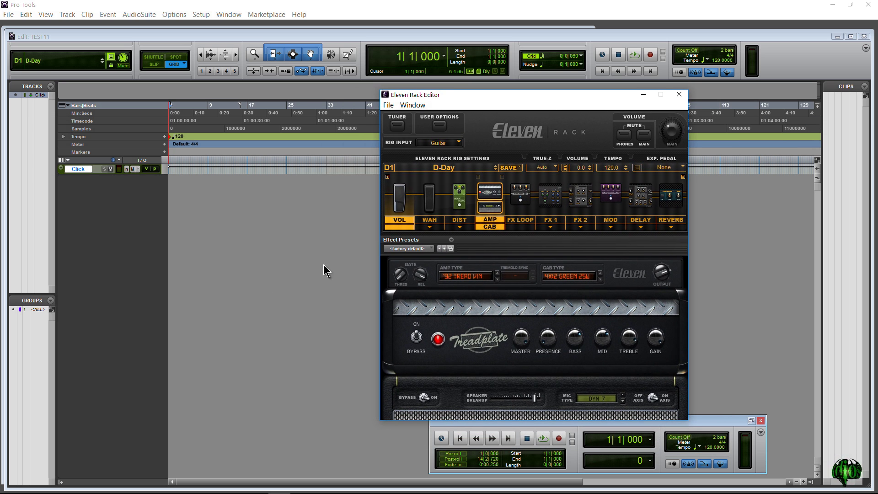
click(286, 274)
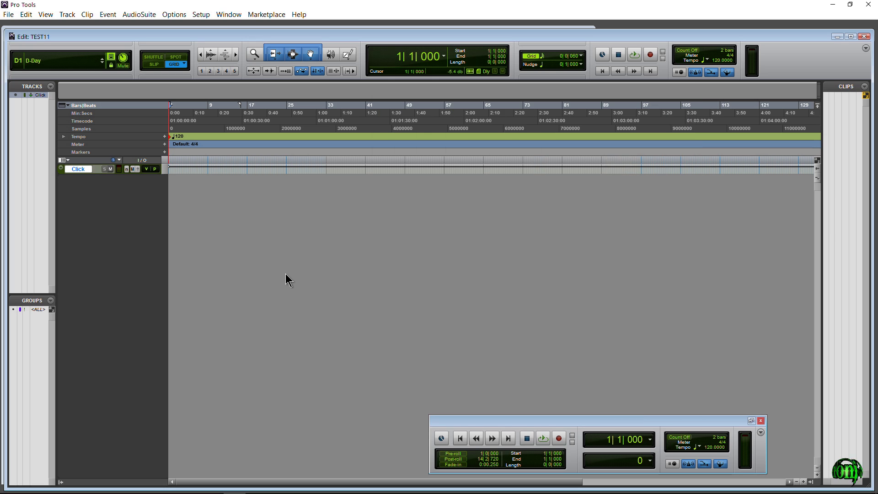
- Create one mono audio track in samples and enlarge its height in the Edit window
key(ctrl+shift+n)
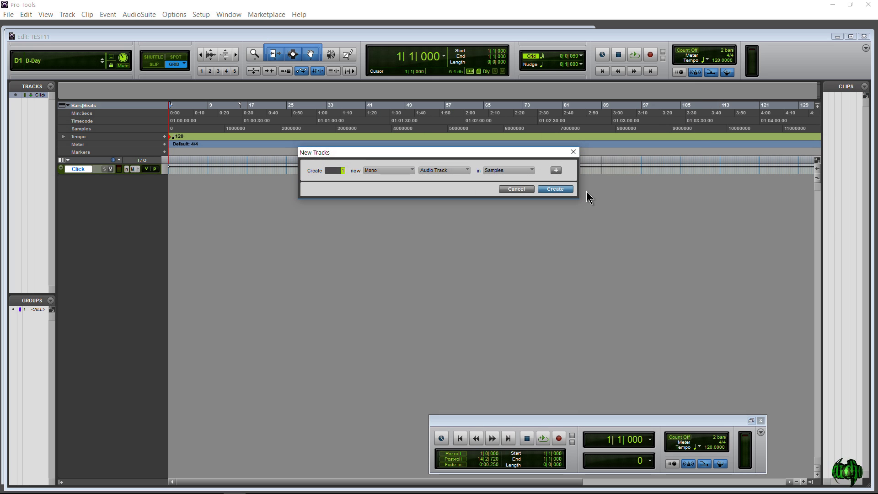
click(555, 189)
drag(90, 218, 127, 256)
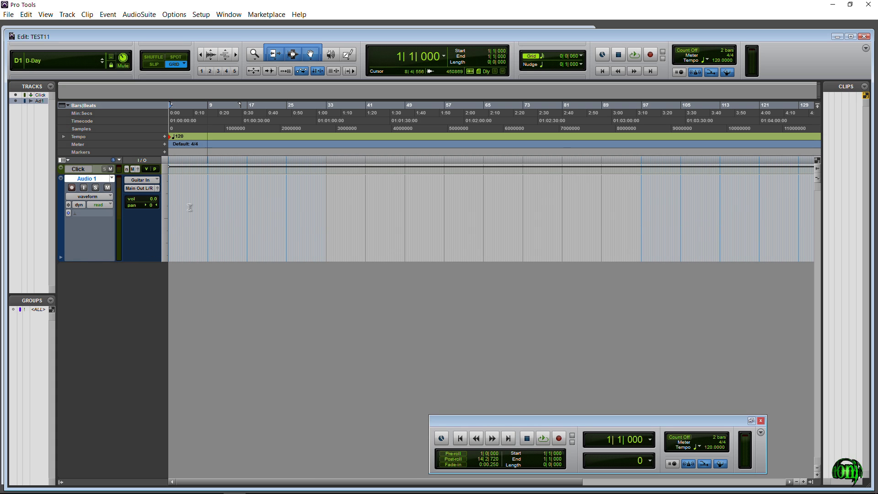
- Recheck the MIDI input list for emulated Eleven Rack duplicates and leave the dialog without changes
click(201, 14)
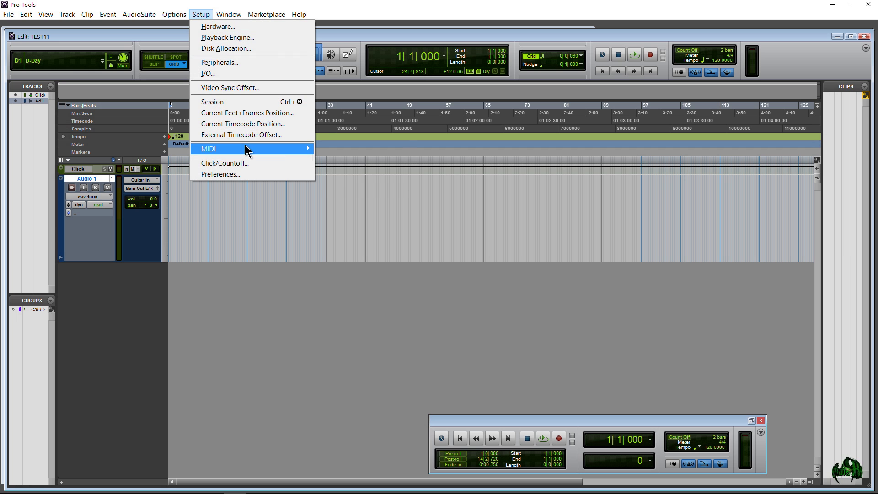
mouse_move(299, 149)
click(366, 182)
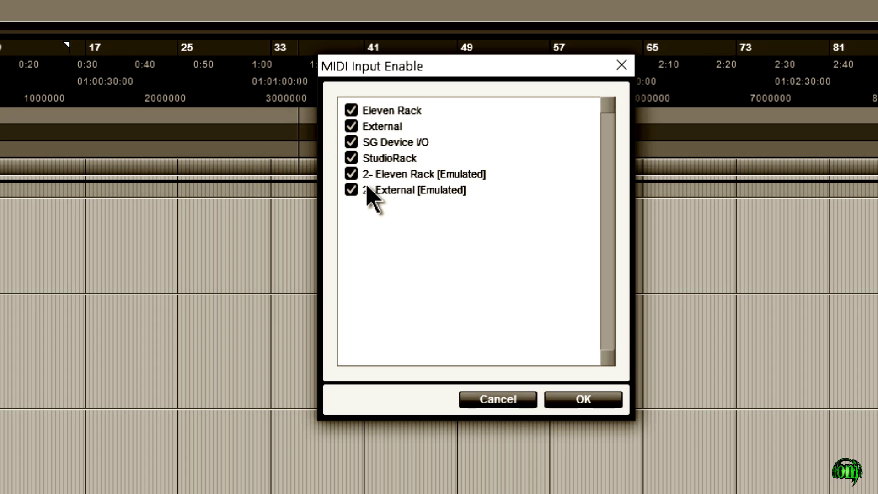
click(351, 174)
click(351, 190)
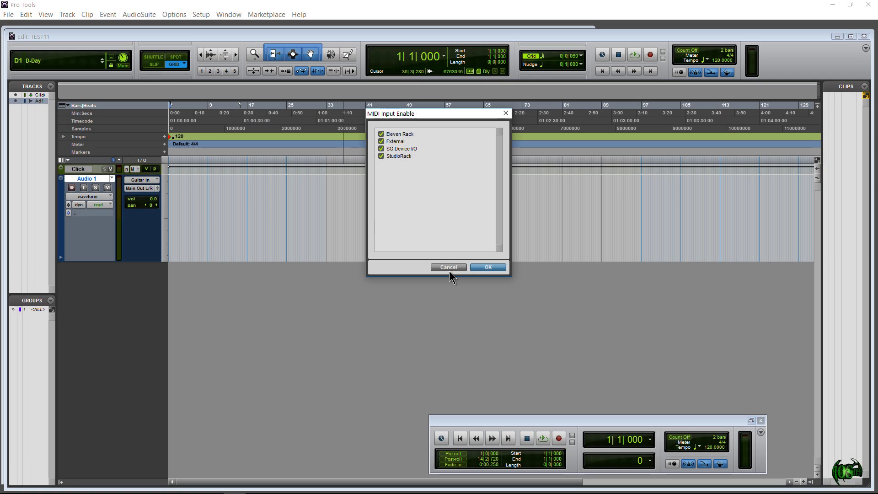
click(448, 268)
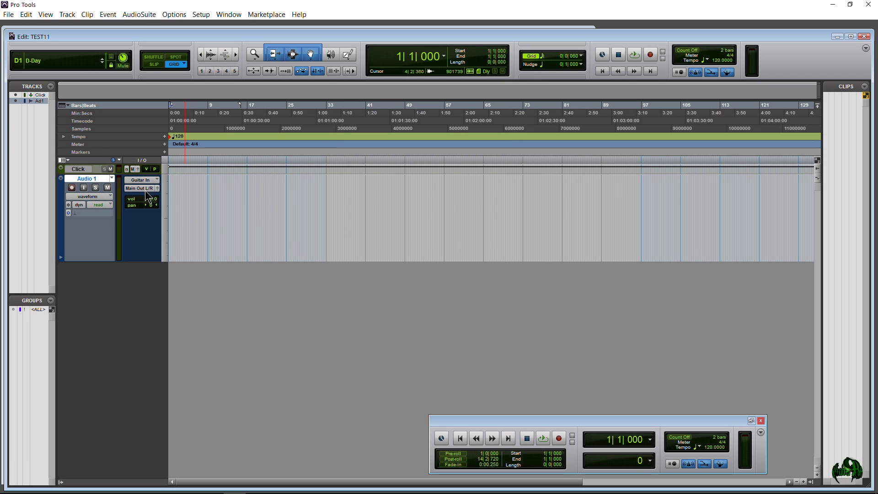
- Set the input of the Audio 1 track to Eleven Rig L (Mono)
click(141, 180)
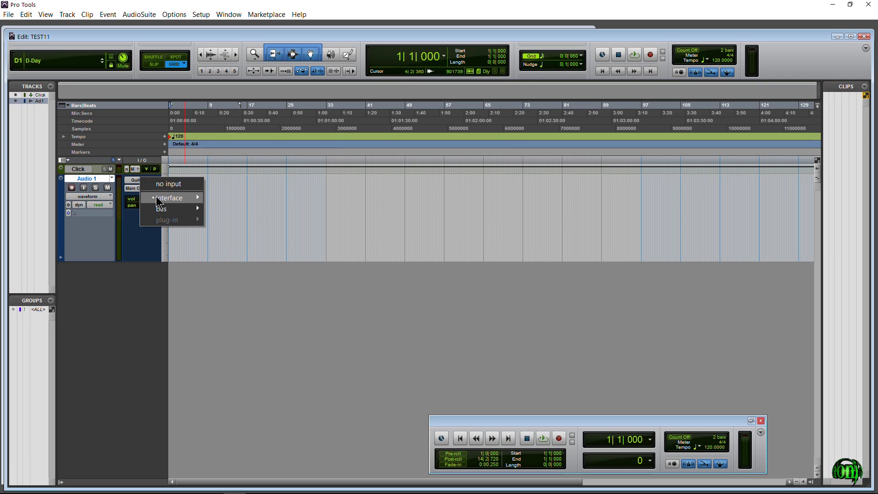
mouse_move(172, 203)
click(251, 220)
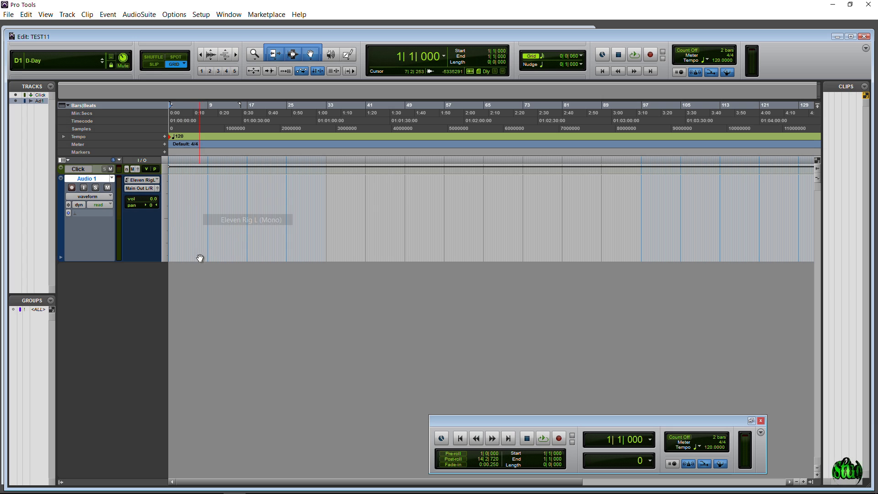
- Record-enable Audio 1, record a short test take, and zoom the timeline to the recorded clip
click(72, 188)
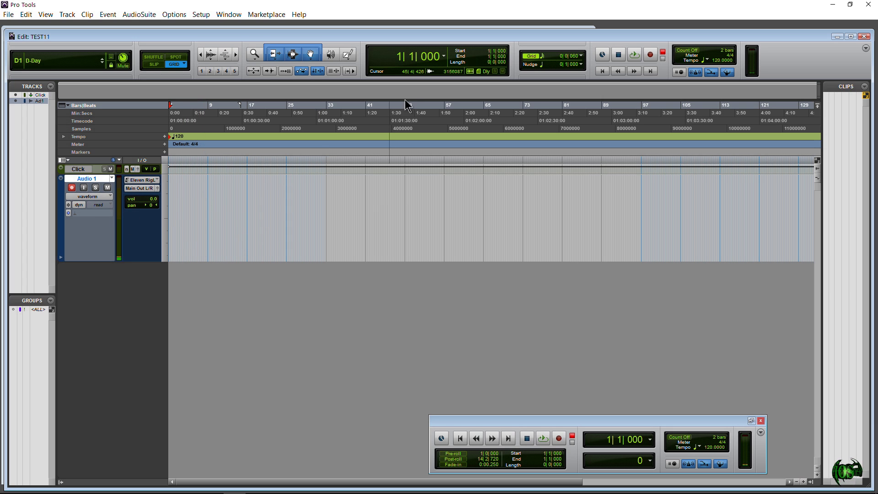
click(650, 55)
click(634, 54)
click(619, 55)
click(236, 55)
key(alt+a)
key(space)
key(r)
key(r)
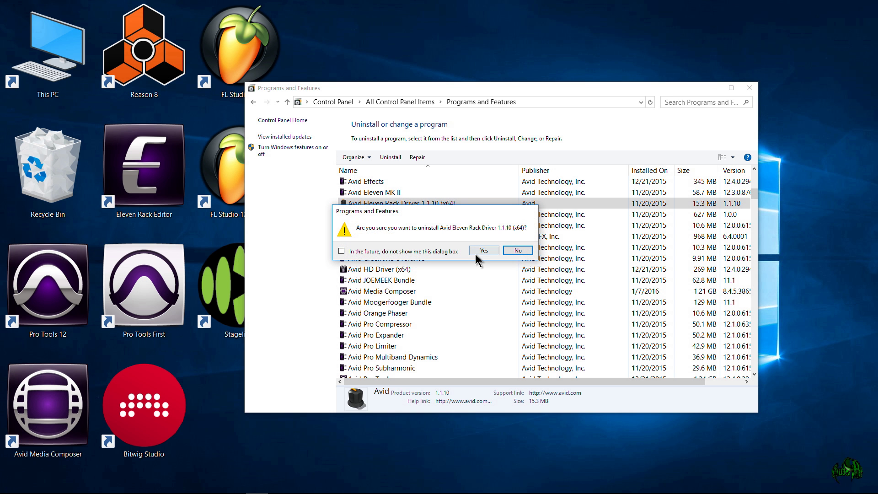
- Confirm the uninstallation of Avid Eleven Rack Driver 1.1.10 (x64)
click(484, 251)
right_click(86, 113)
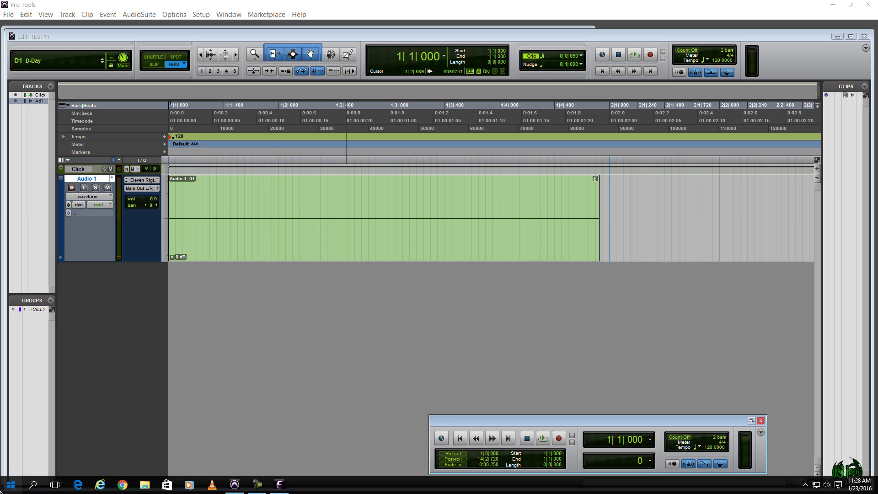
- Open Device Manager from Control Panel while Pro Tools is running, and show hidden devices
click(10, 484)
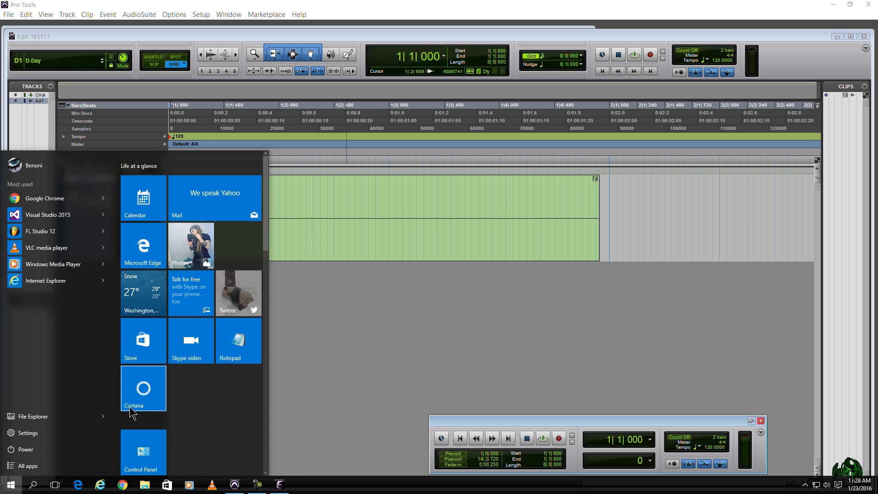
click(144, 453)
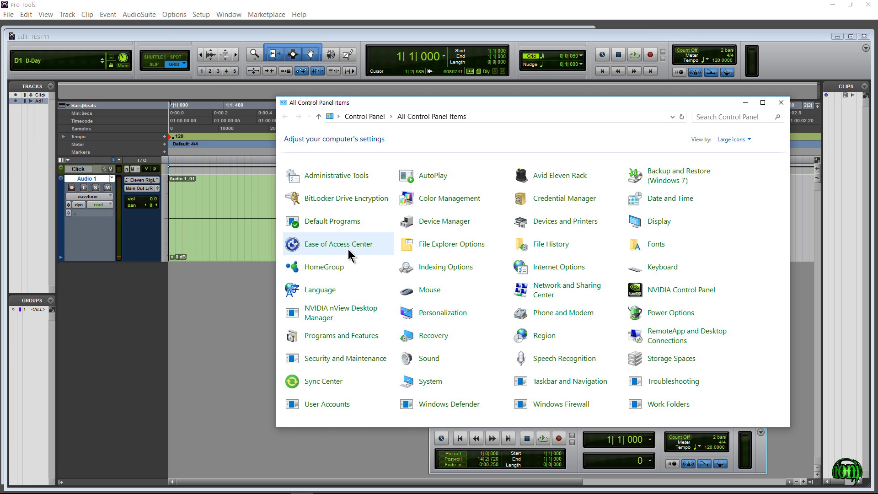
click(443, 224)
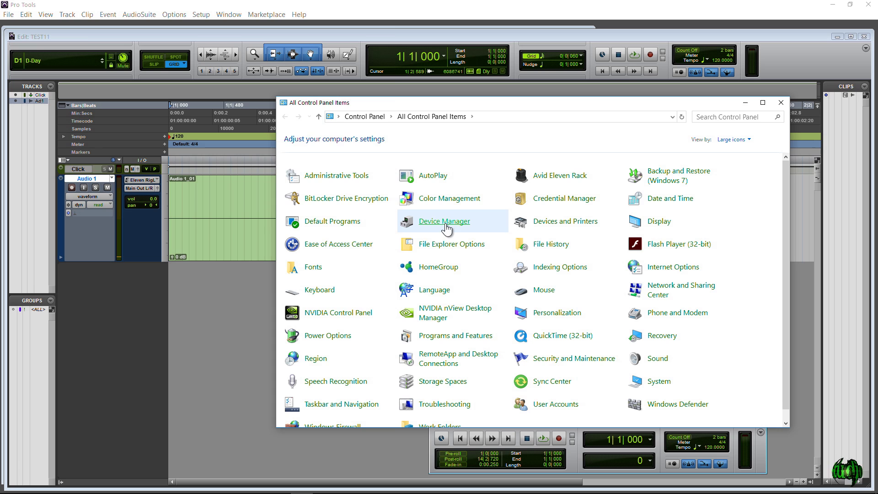
click(93, 38)
click(113, 93)
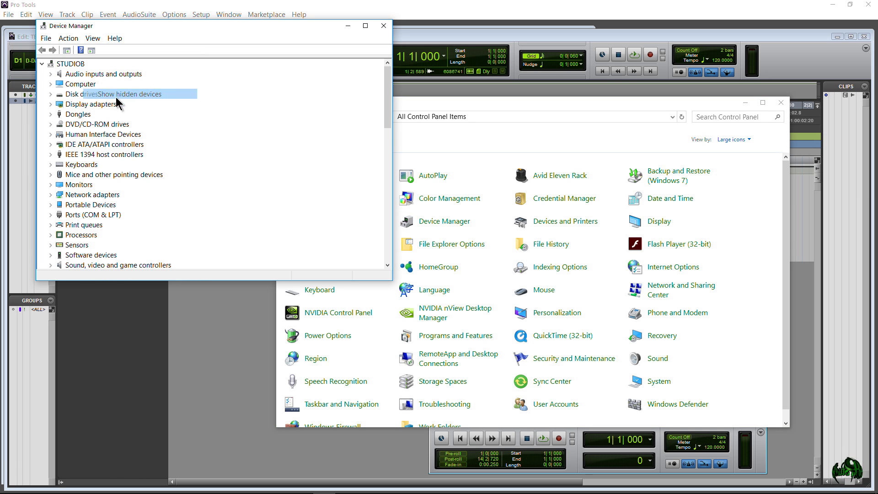
- Examine the Eleven Rack entries under Universal Serial Bus controllers and Sound, video and game controllers
drag(387, 87, 387, 134)
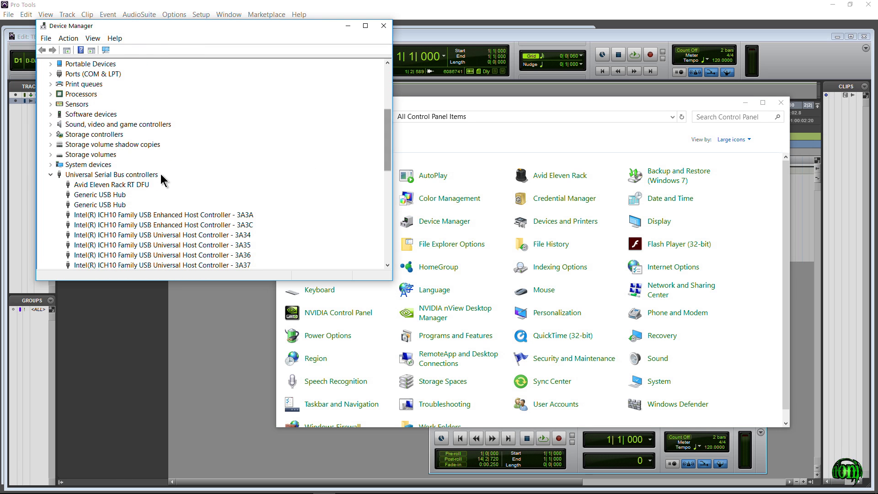
click(96, 185)
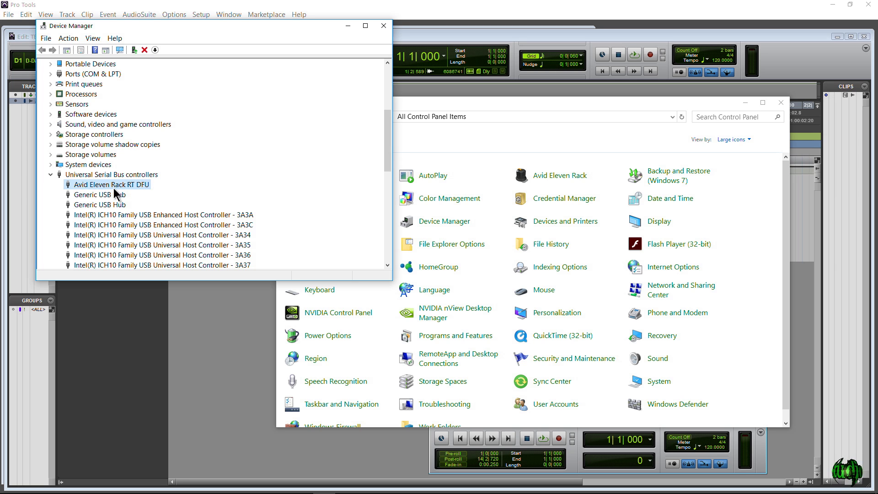
click(50, 174)
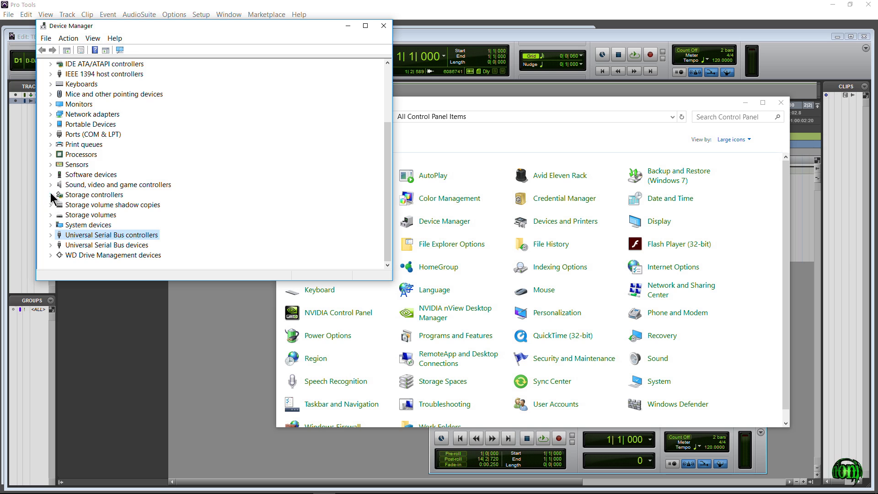
click(50, 184)
click(93, 166)
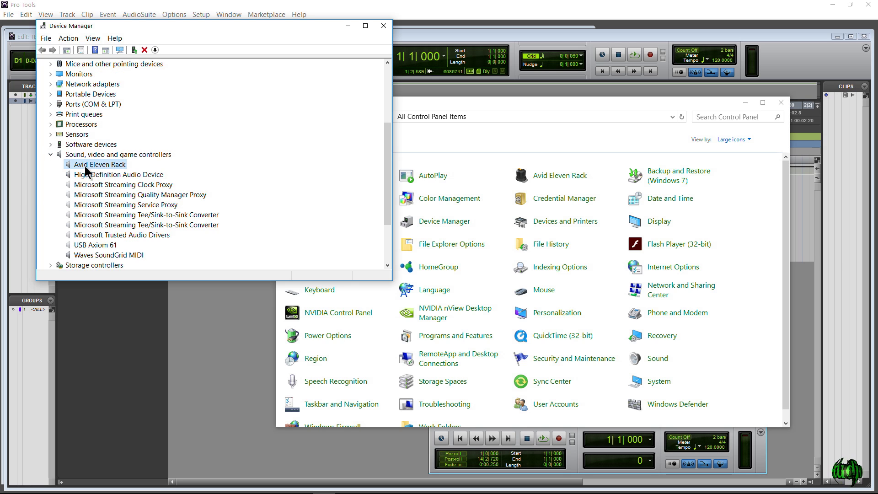
scroll(77, 218, up, 4)
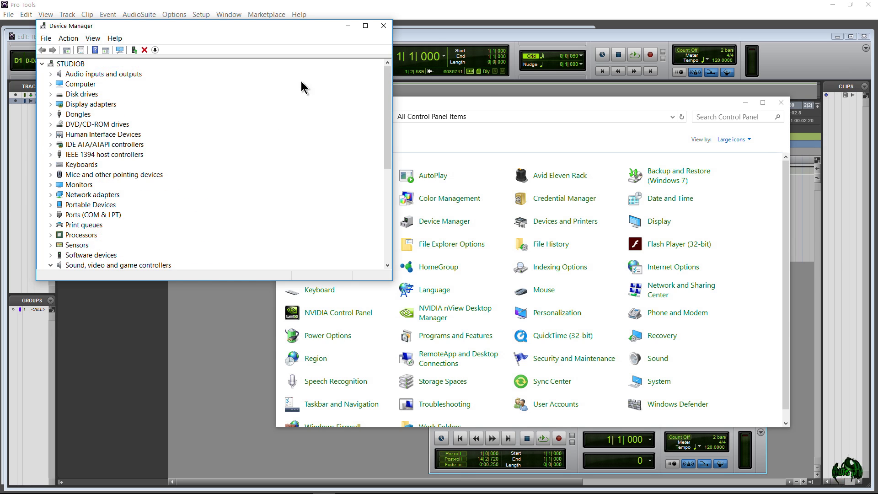